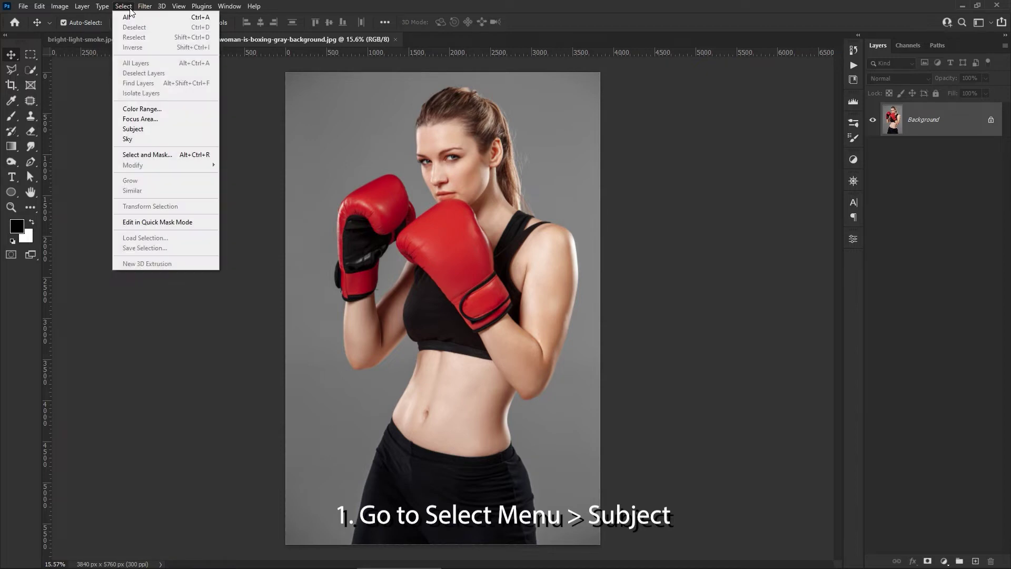
Select the woman with Select Subject and add a layer mask that hides the gray background.
click(137, 129)
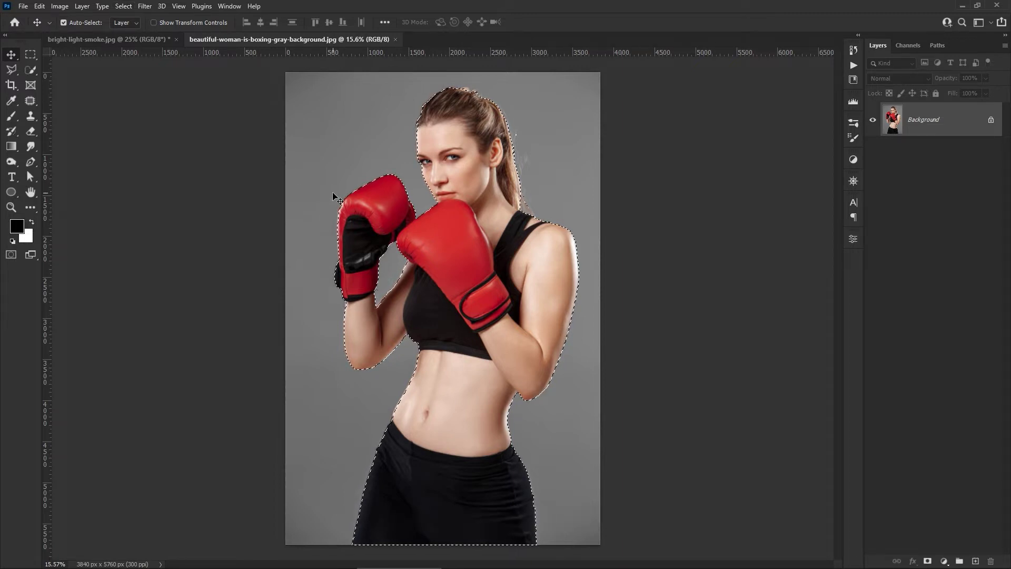
click(928, 561)
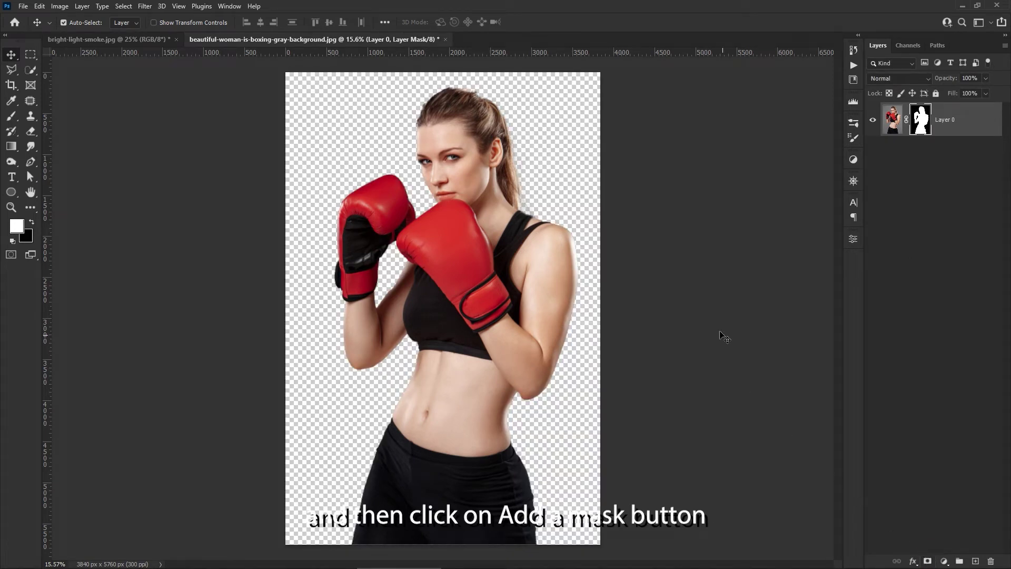
click(654, 209)
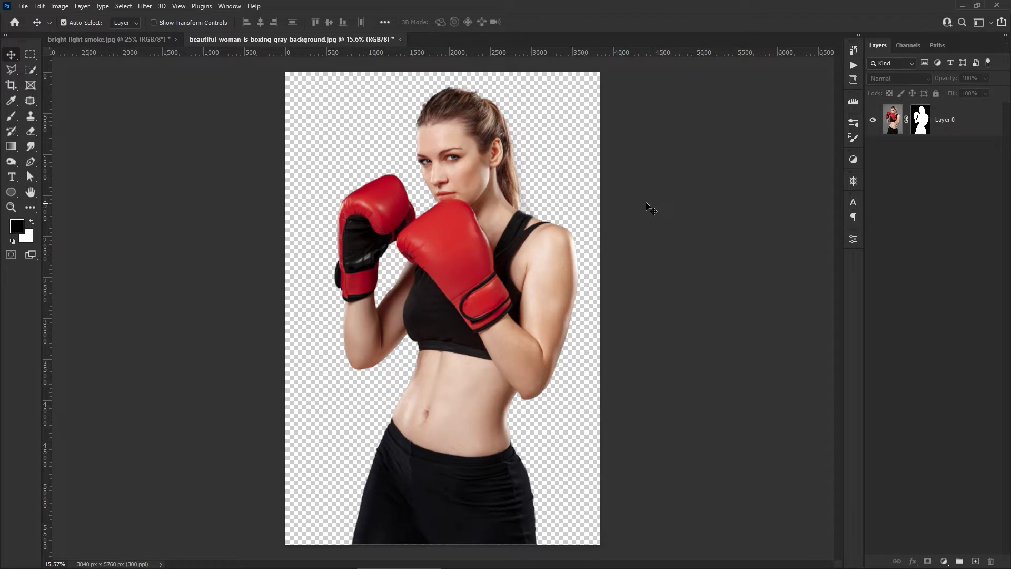
Unlock the layer in bright-light-smoke.jpg and bring the smoke photo into the boxing woman document.
click(136, 41)
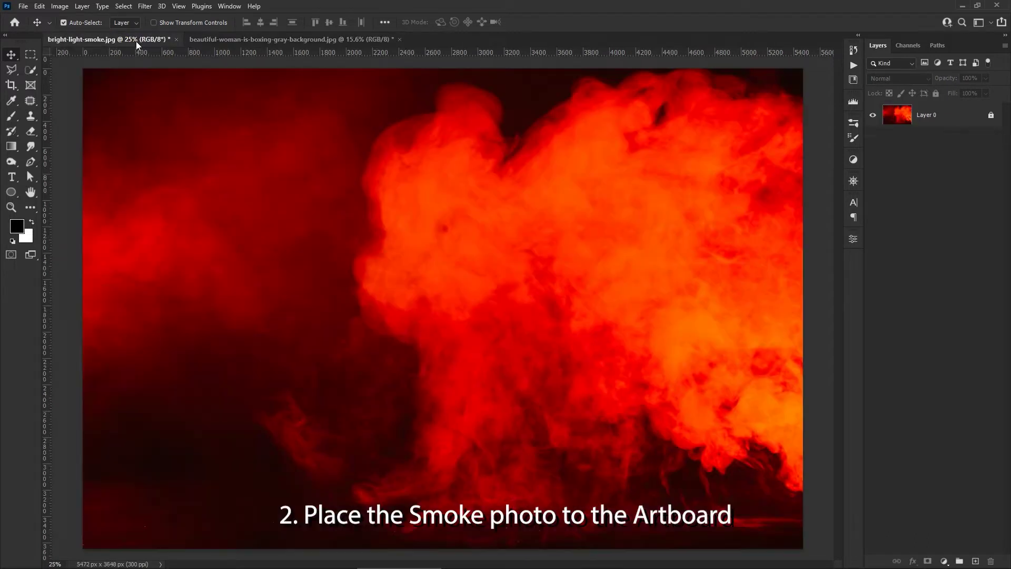
click(993, 116)
drag(421, 147, 491, 283)
Rotate the smoke layer 90°, scale it to about 124% to cover the canvas, and place it beneath the woman layer.
click(39, 6)
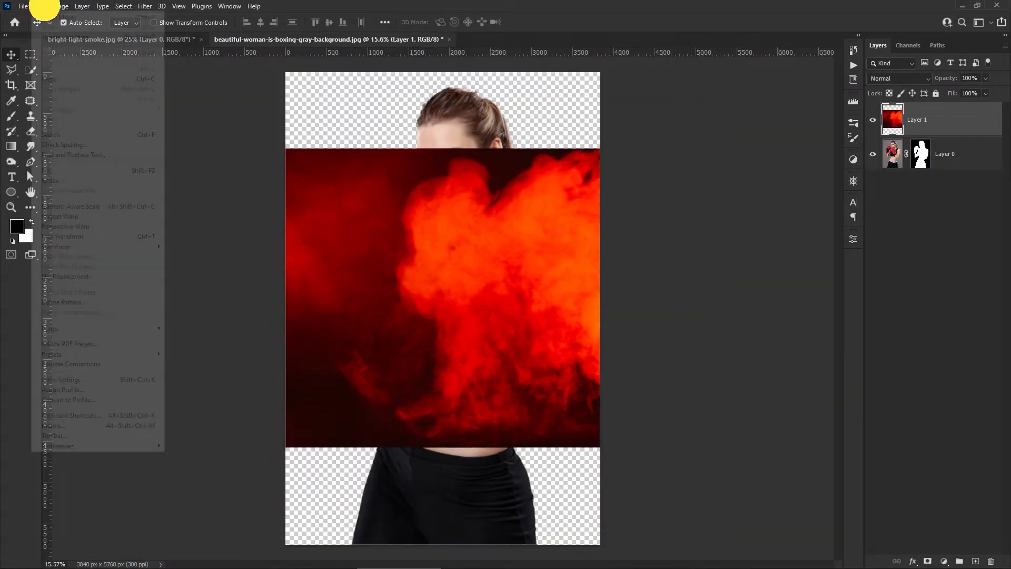
click(71, 236)
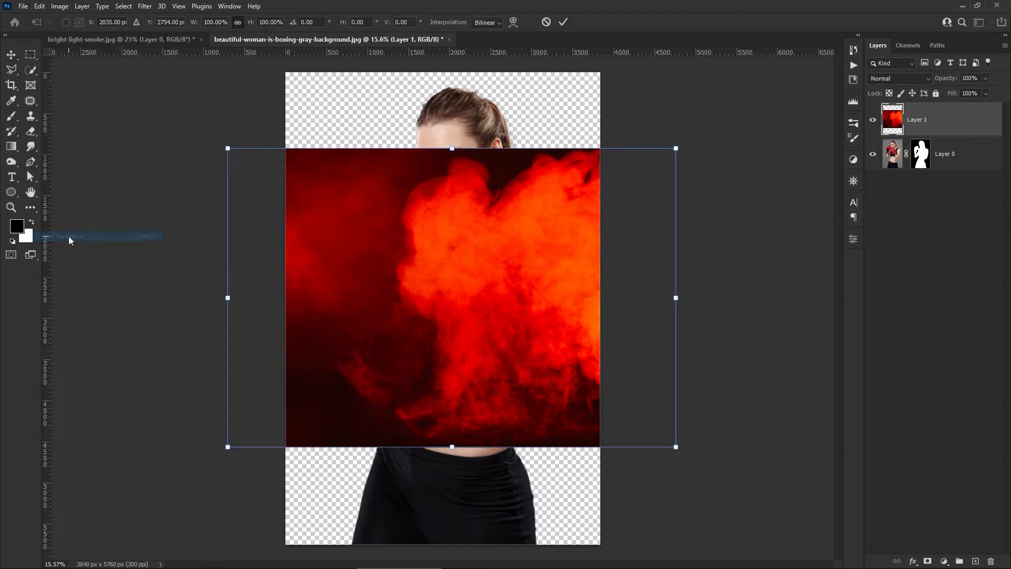
drag(702, 420, 386, 485)
drag(608, 296, 556, 285)
key(shift)
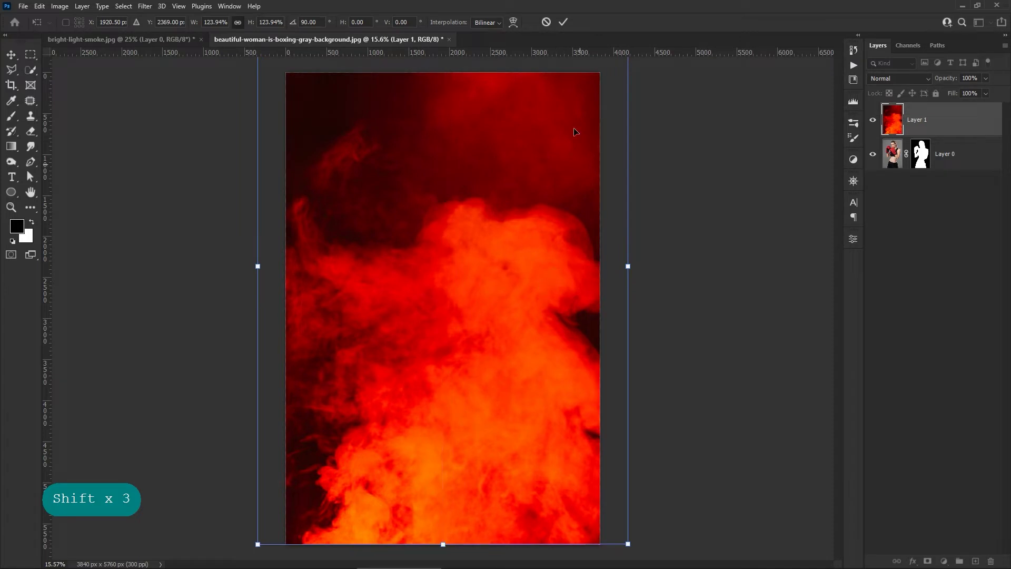
click(564, 23)
drag(936, 115, 946, 167)
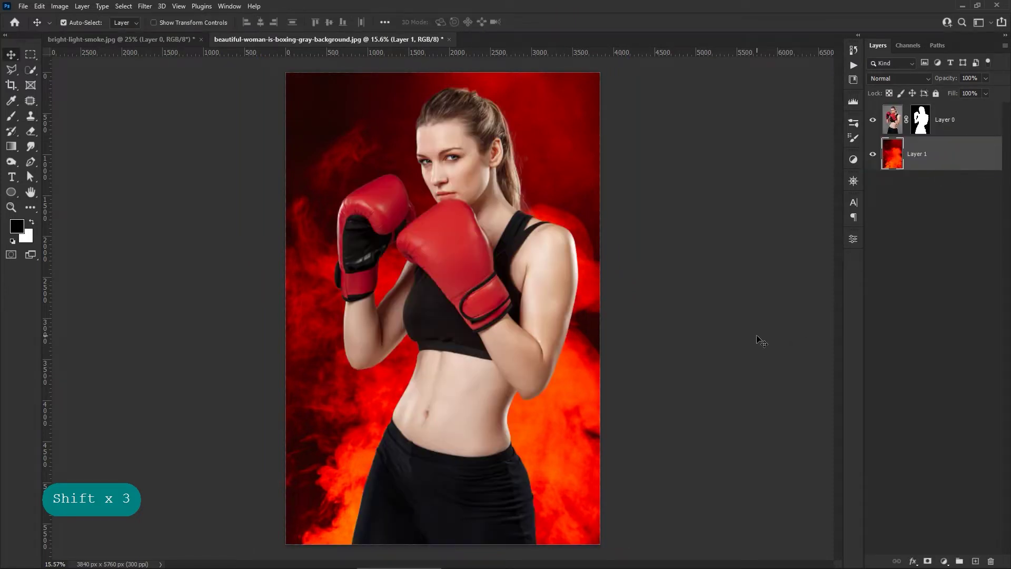
Duplicate the smoke layer and move the copy above the woman layer.
right_click(930, 150)
click(900, 180)
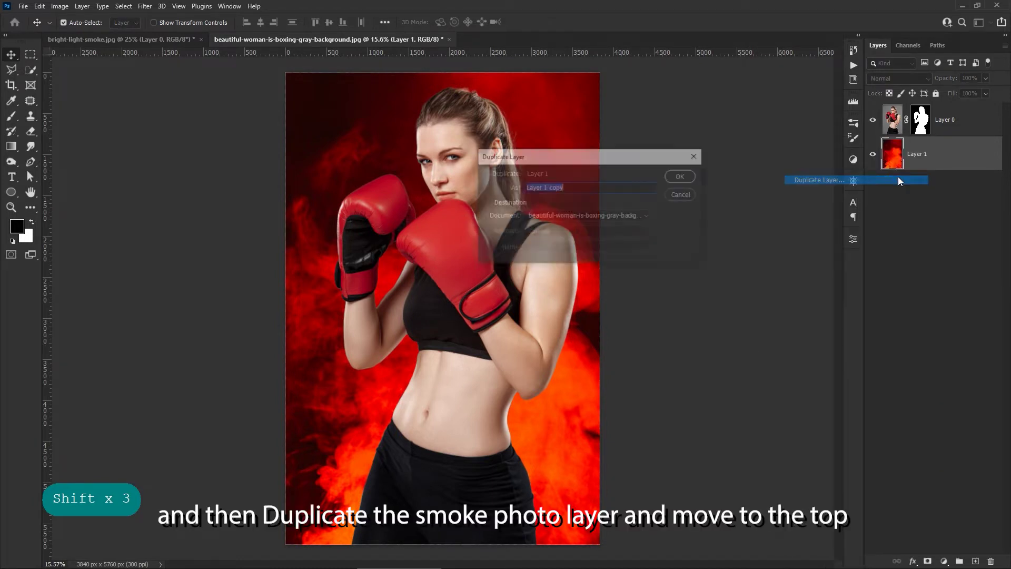
click(683, 177)
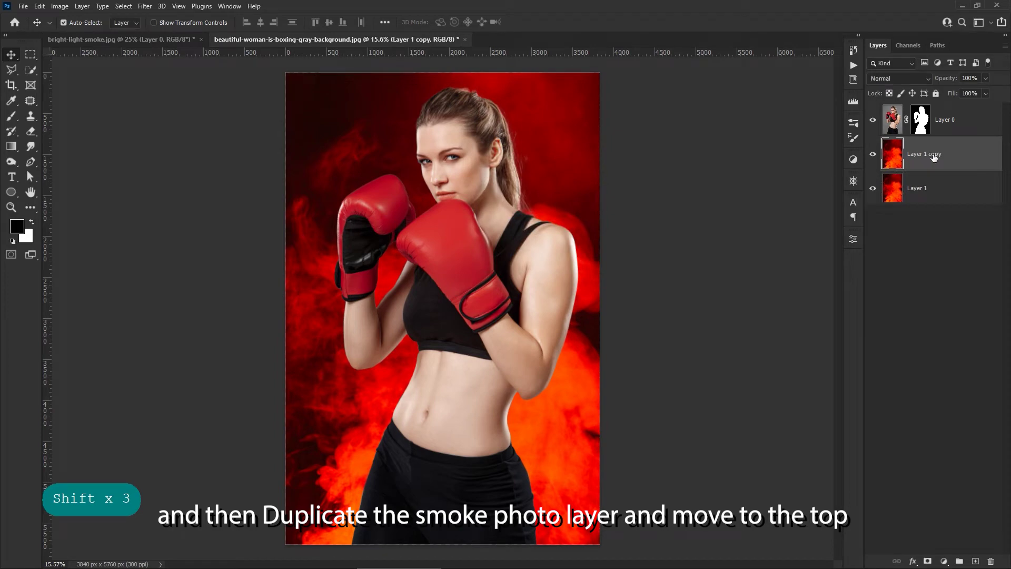
drag(934, 156, 942, 117)
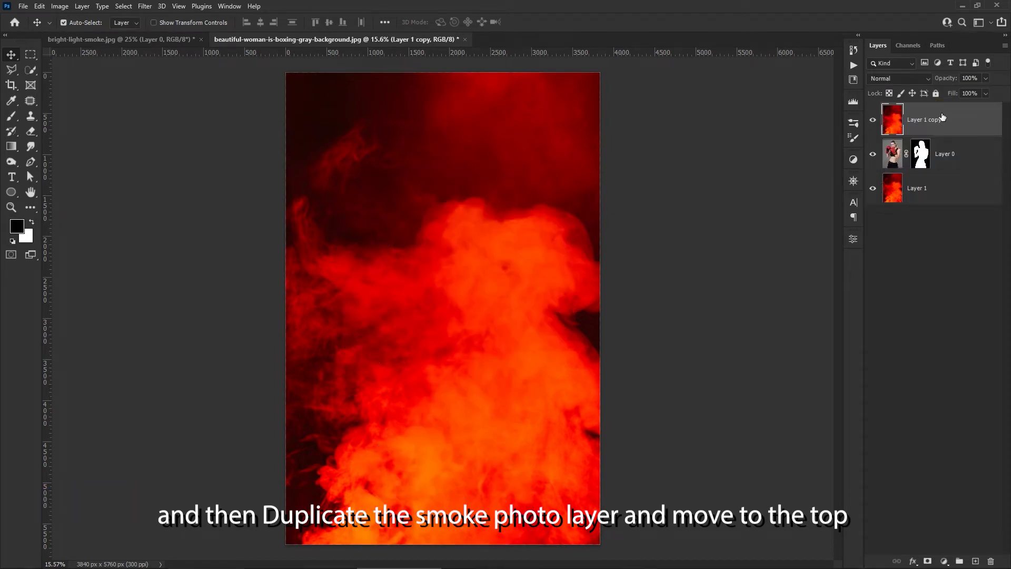
Transform the smoke copy: rotate it 90°, flip it horizontally, scale it to about 71% by 86%, and position it over the lower third of the canvas.
click(41, 7)
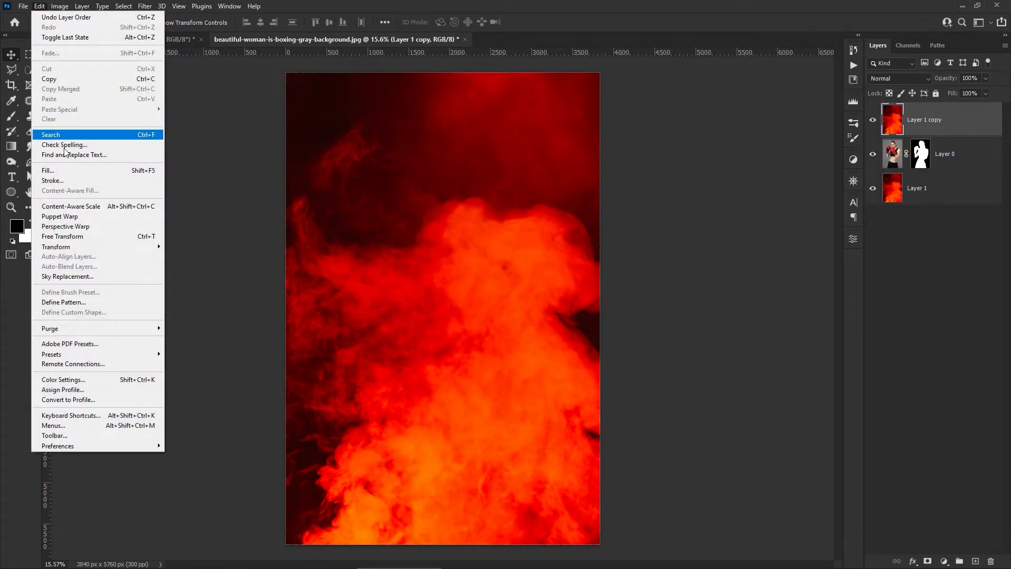
click(75, 237)
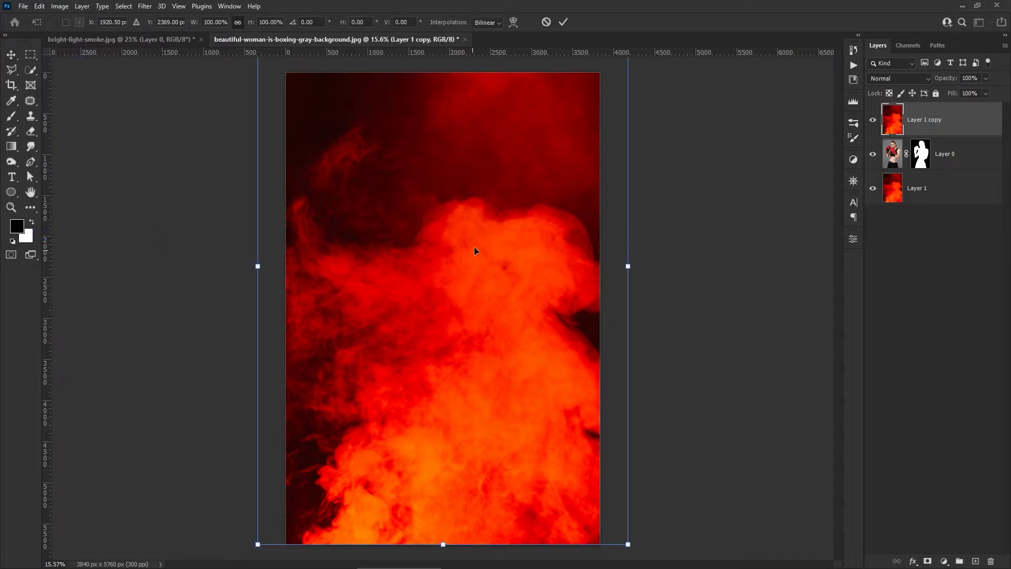
drag(664, 326, 390, 429)
right_click(427, 241)
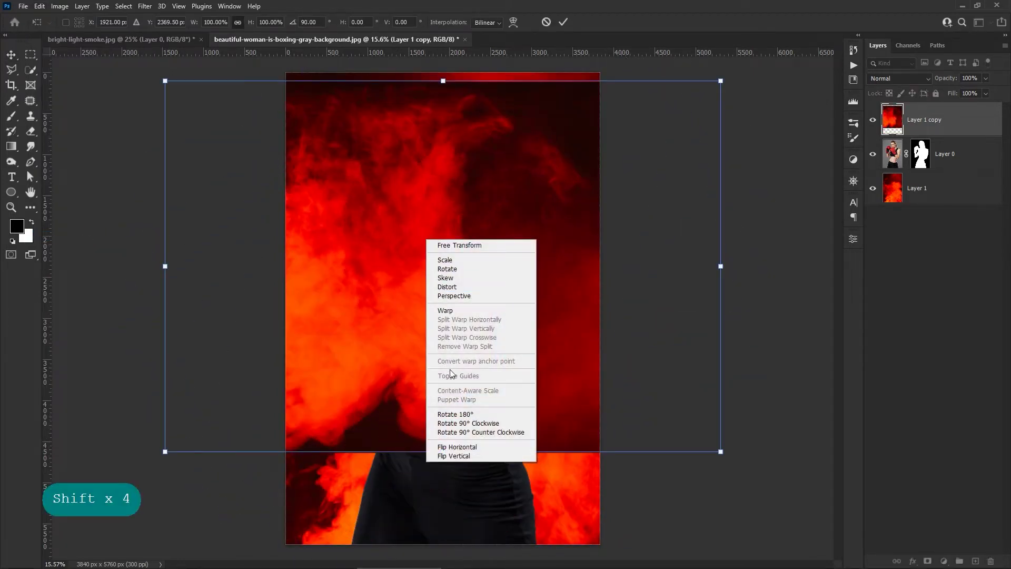
click(456, 447)
drag(438, 246, 487, 479)
mouse_move(730, 364)
mouse_down()
mouse_move(649, 465)
mouse_move(605, 386)
mouse_up()
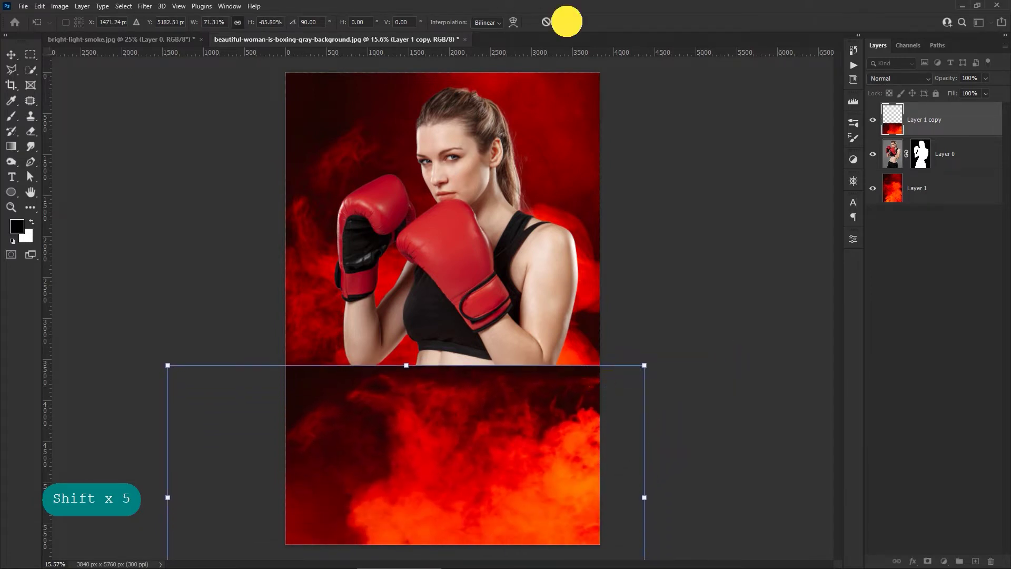
click(566, 22)
Set the smoke copy's blend mode to Screen and shift it down over the woman's black pants.
click(912, 78)
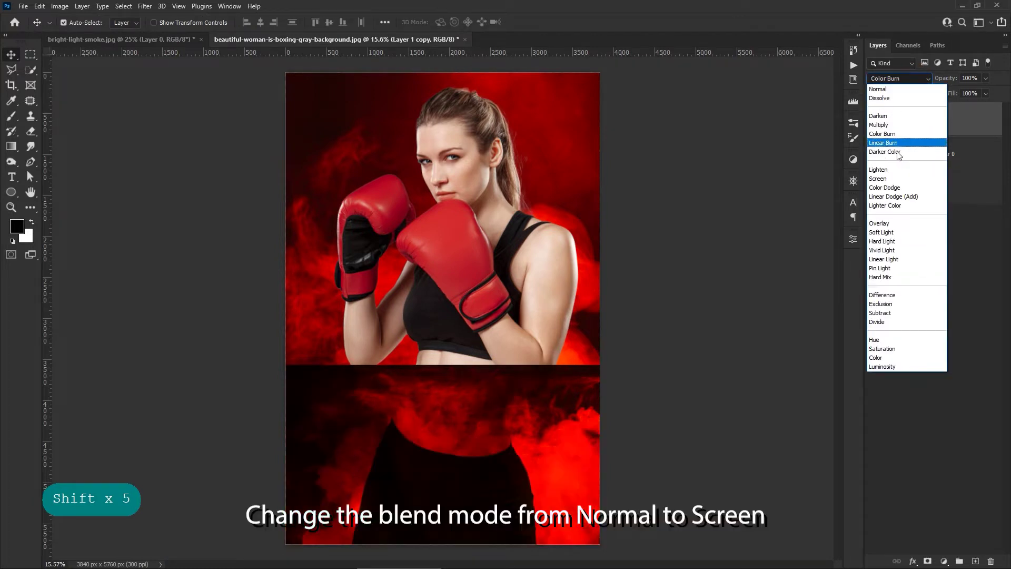
click(894, 182)
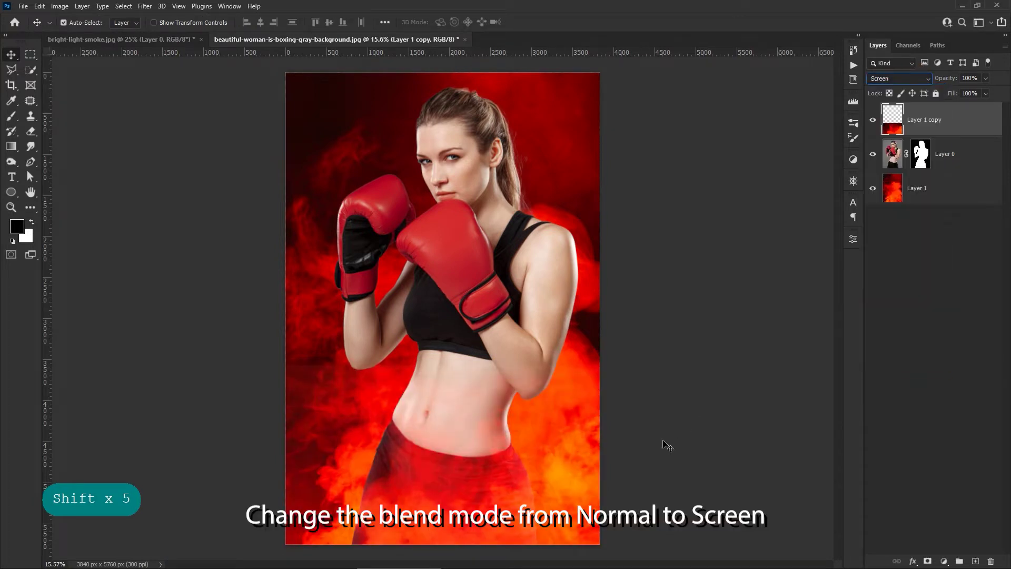
drag(583, 466, 584, 537)
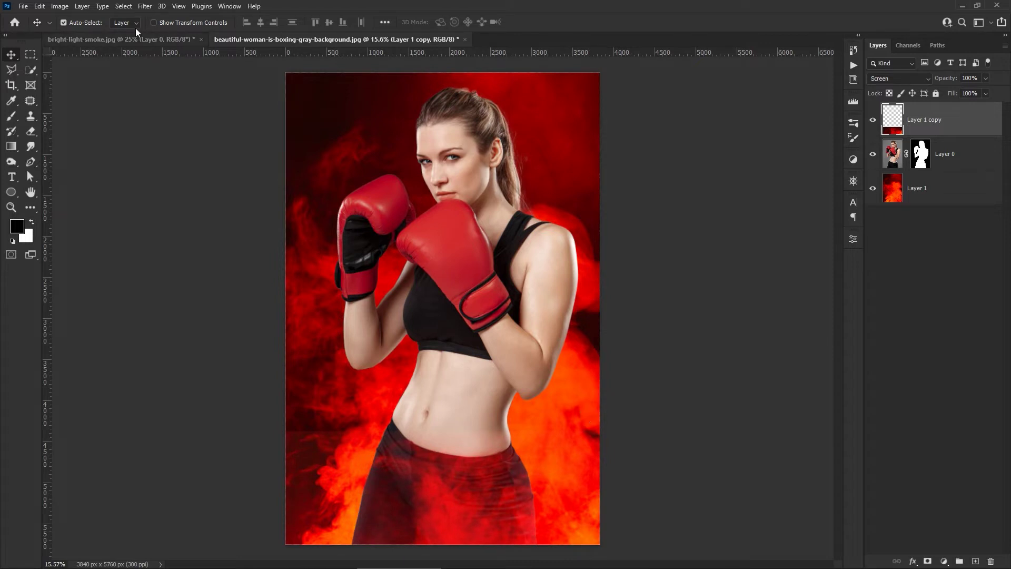
Darken the smoke copy with a Curves adjustment, pulling the RGB shadows to input 60, output 28.
click(66, 5)
mouse_move(79, 33)
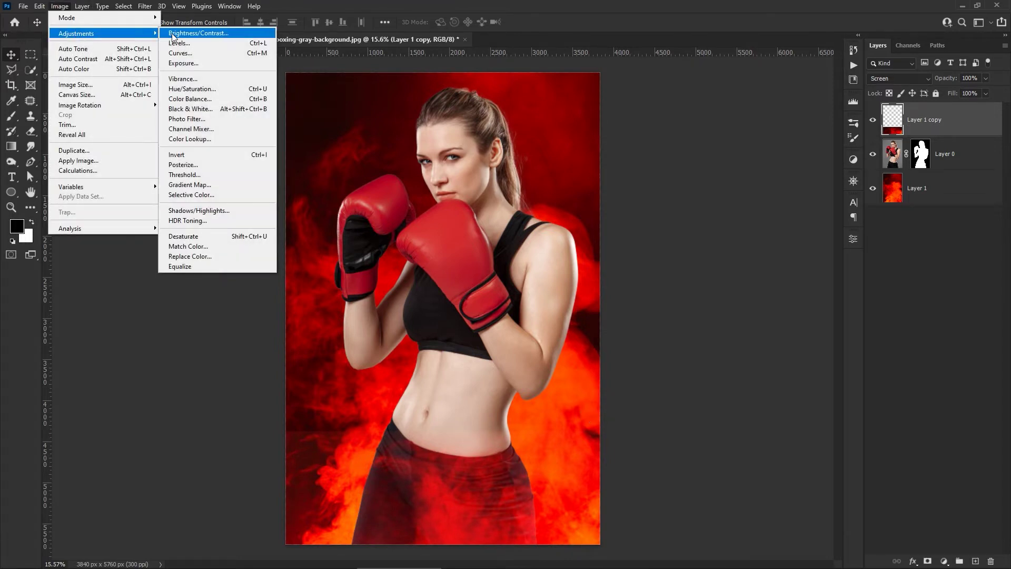
click(207, 53)
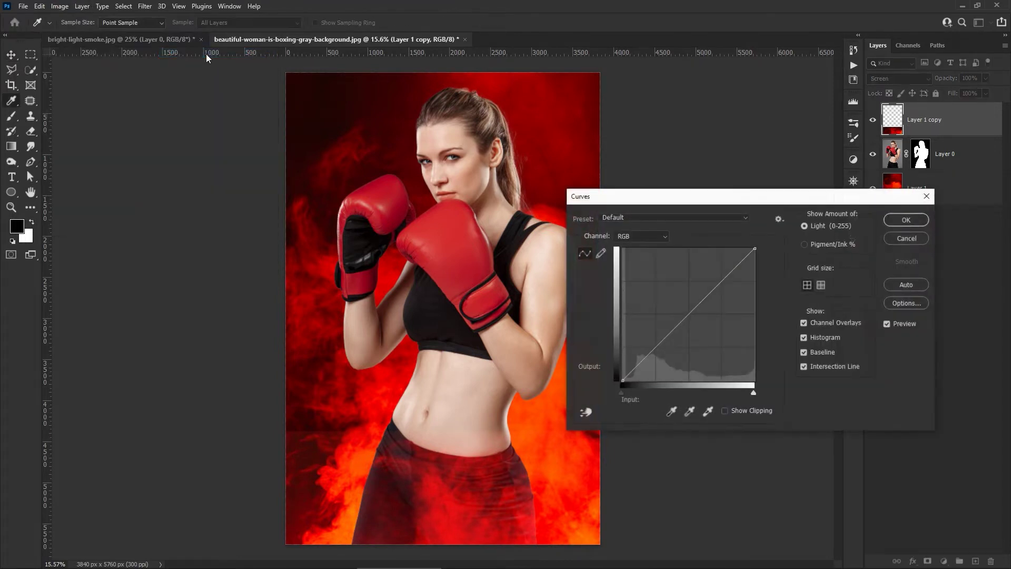
drag(652, 347, 653, 366)
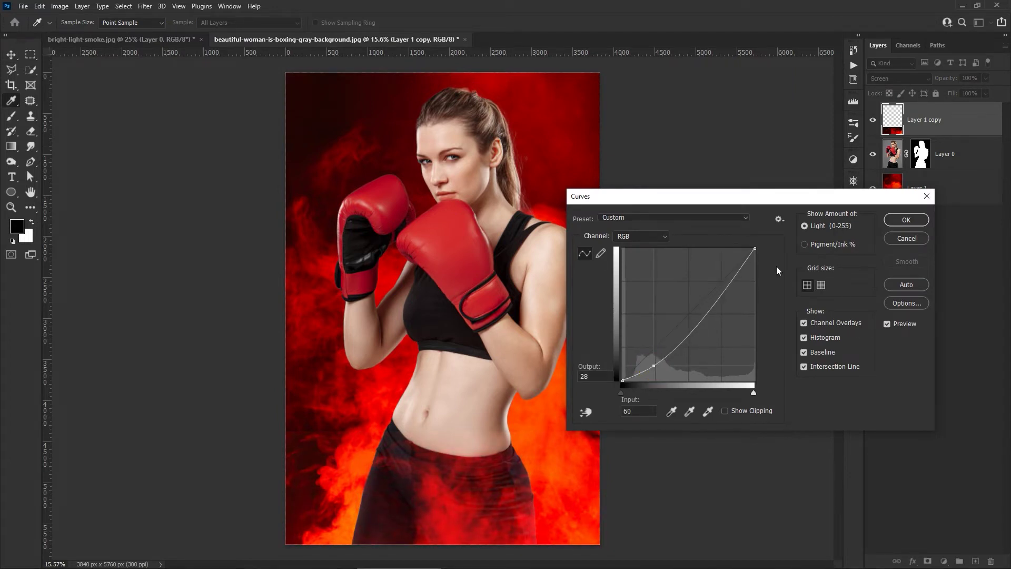
click(890, 221)
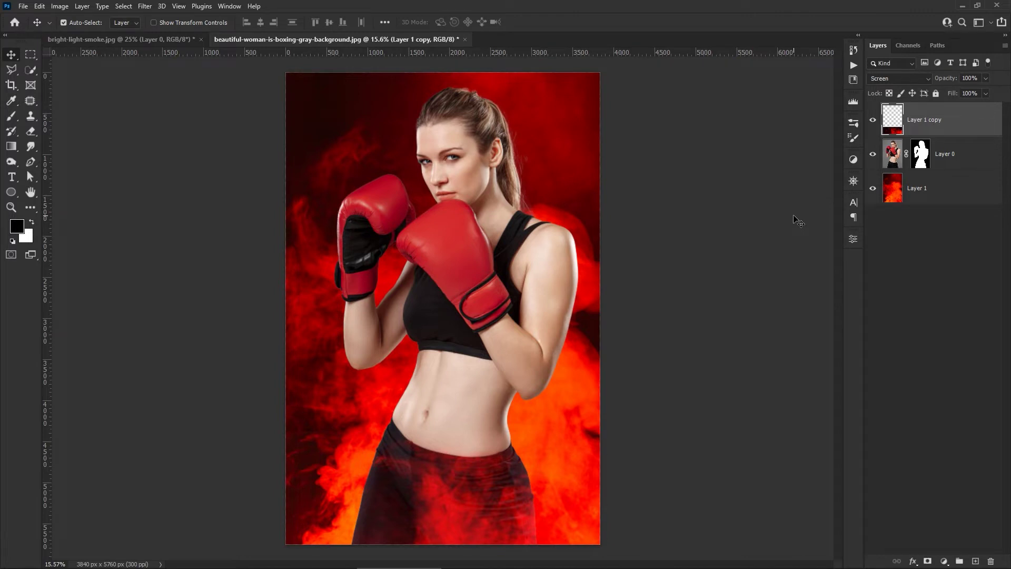
Add a red #ff0000 solid color fill layer directly above the woman layer and set its blend mode to Soft Light.
click(965, 160)
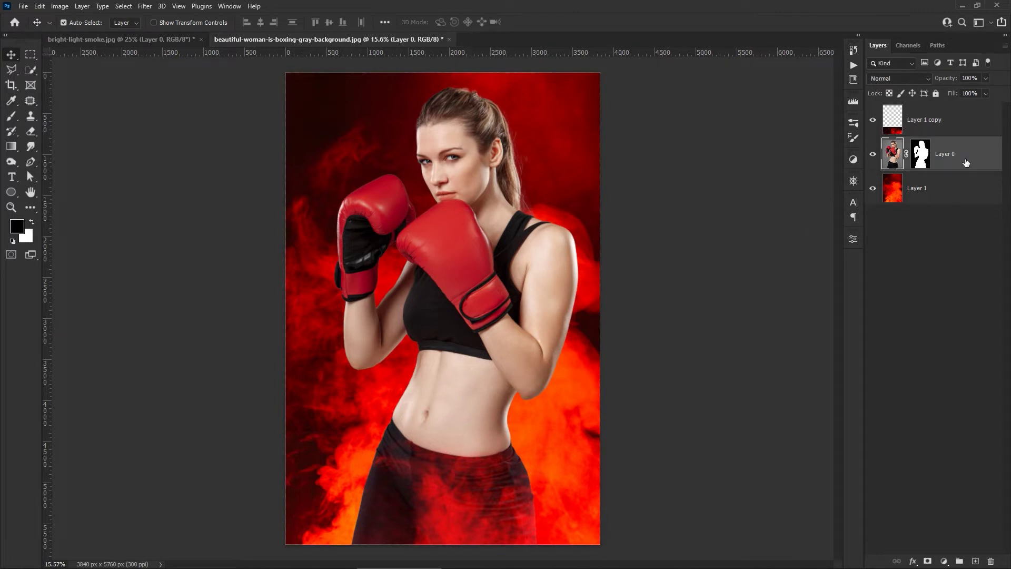
click(942, 559)
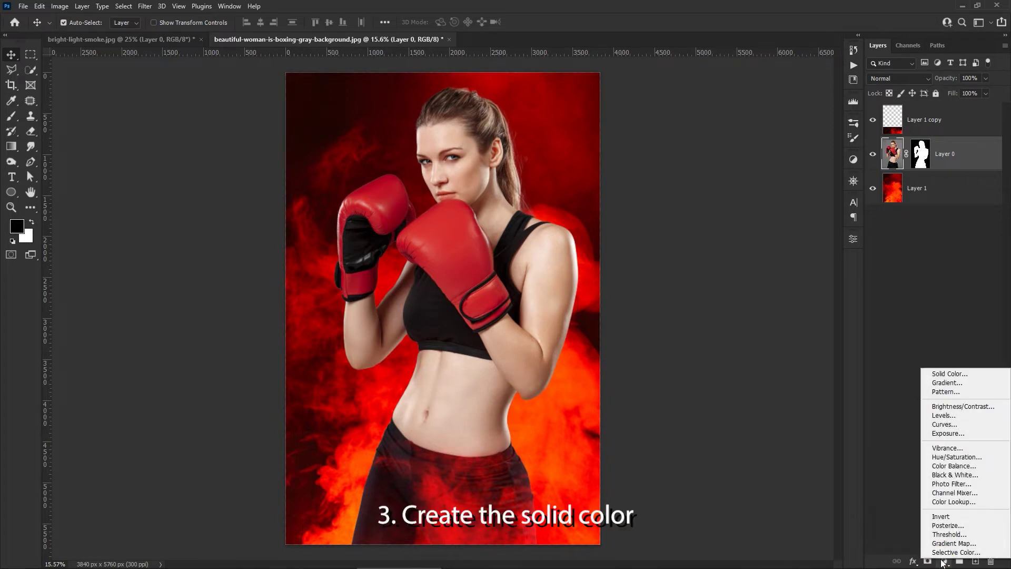
click(940, 374)
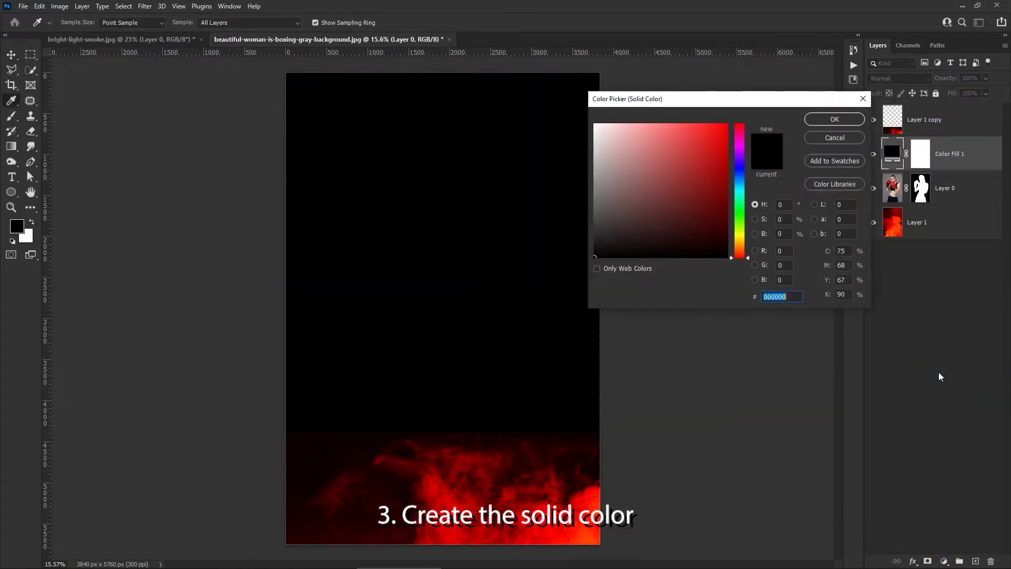
click(734, 125)
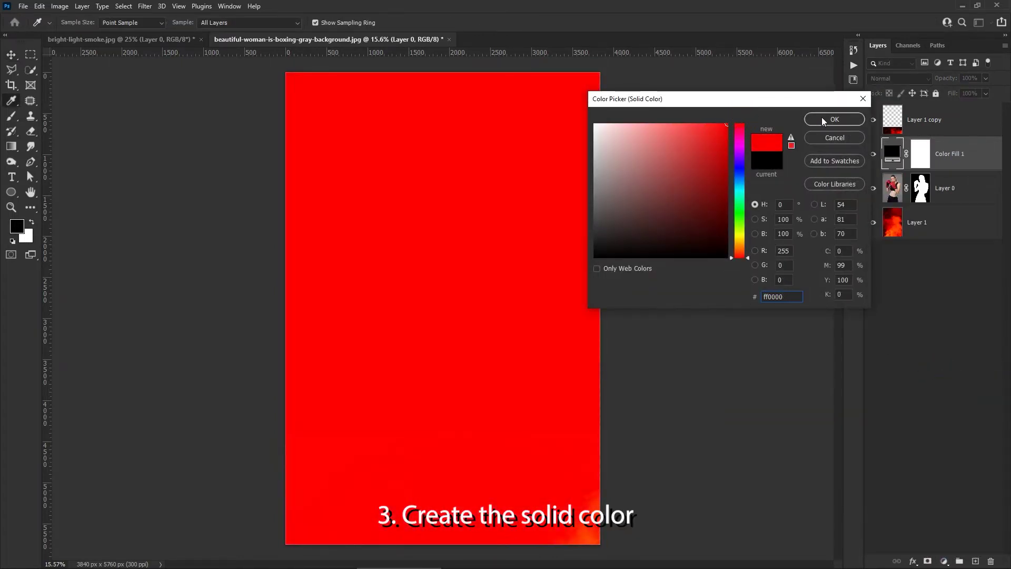
click(835, 119)
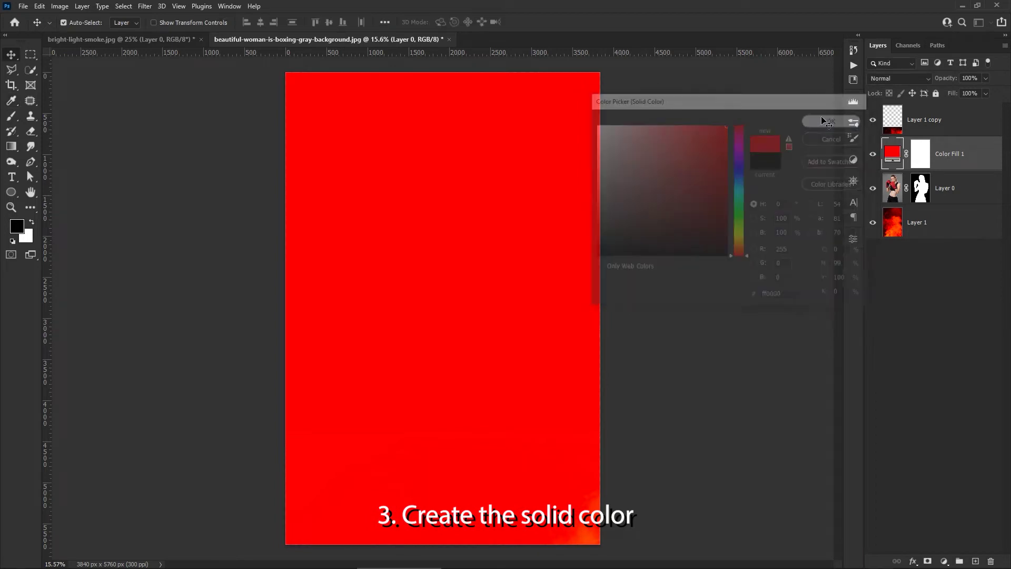
click(905, 78)
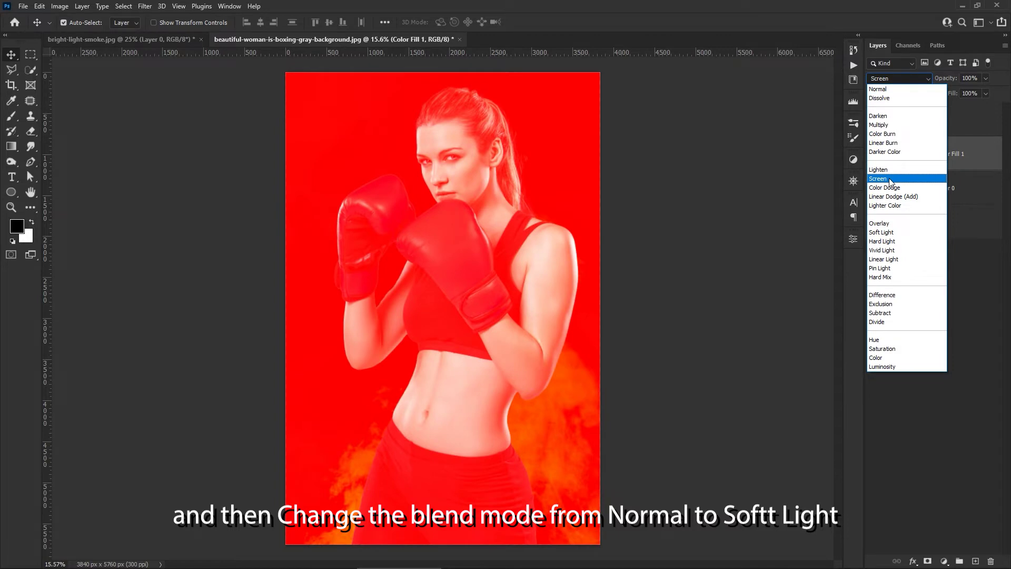
click(891, 233)
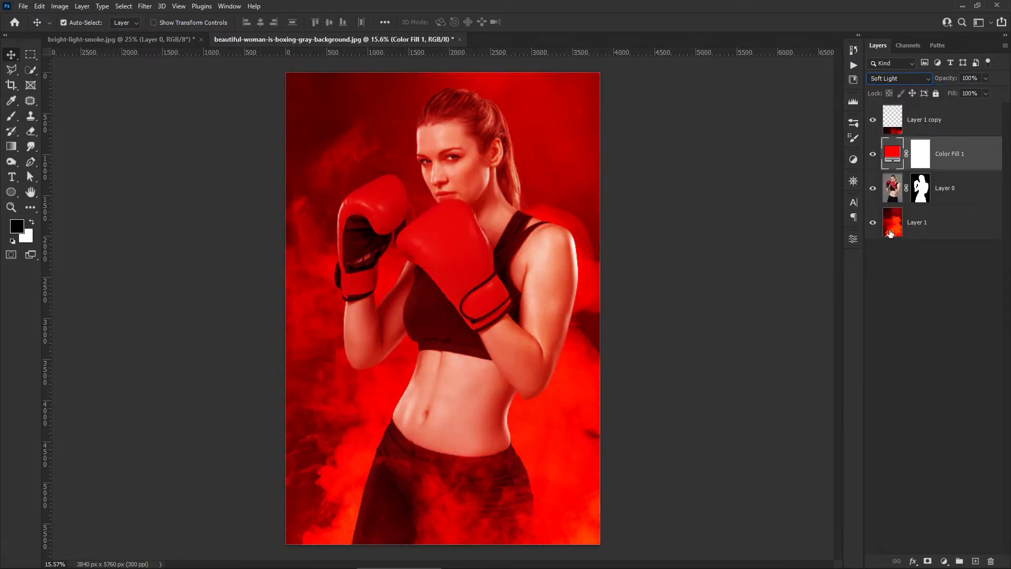
Split the red fill's underlying-layer Blend If sliders to 0/111 for shadows and 144/255 for highlights.
right_click(971, 156)
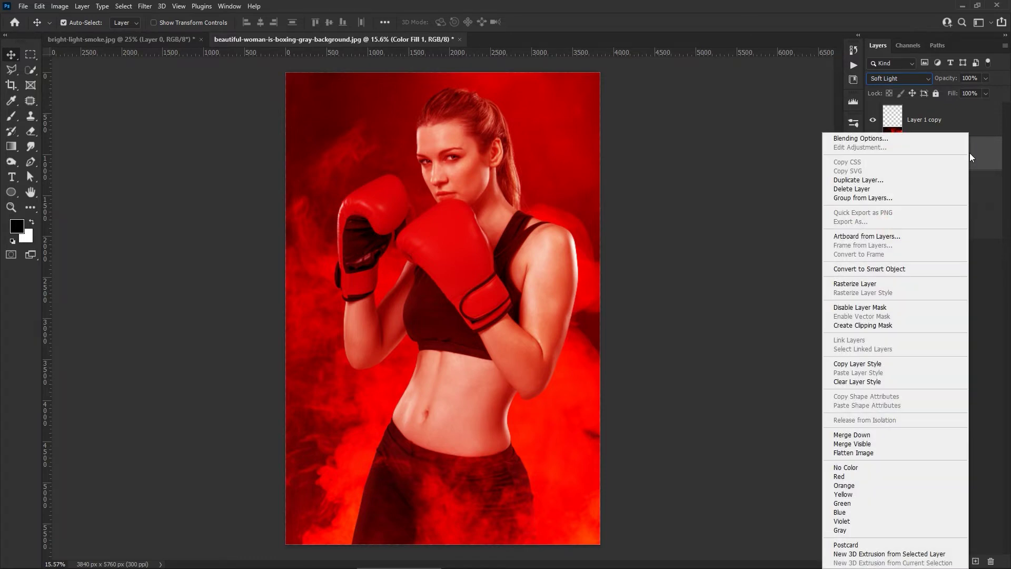
click(935, 139)
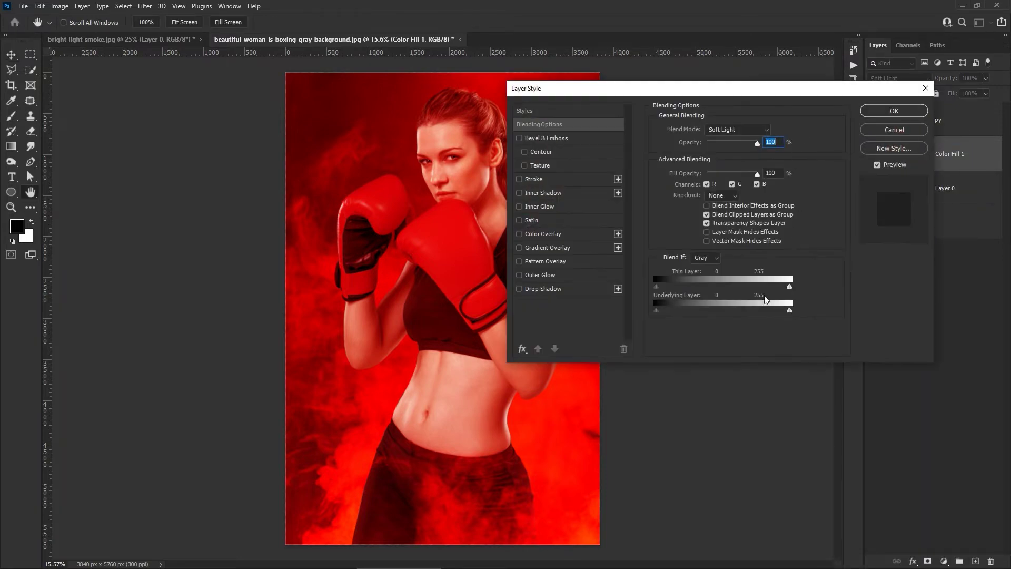
drag(789, 311, 754, 311)
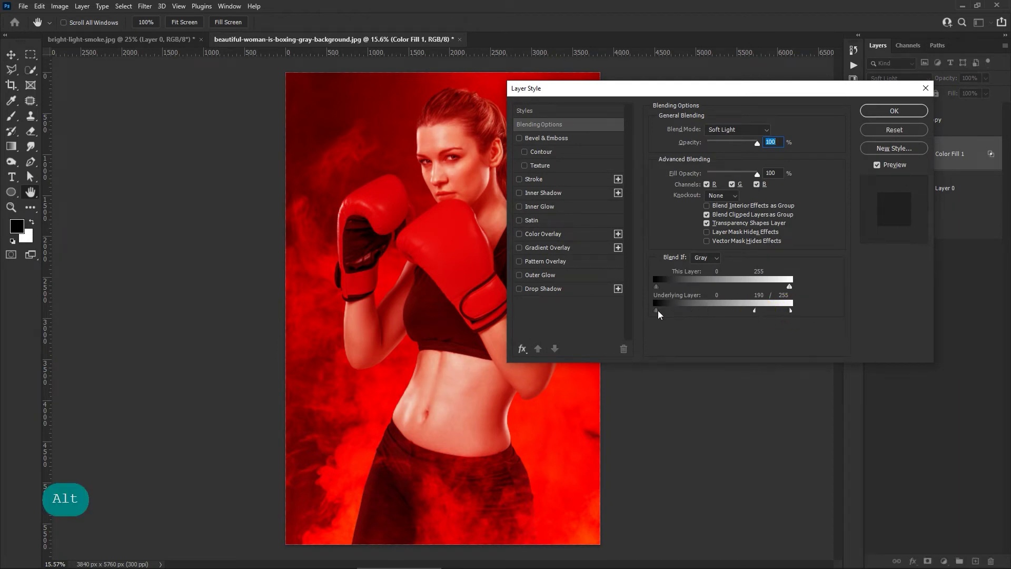
drag(656, 311, 716, 310)
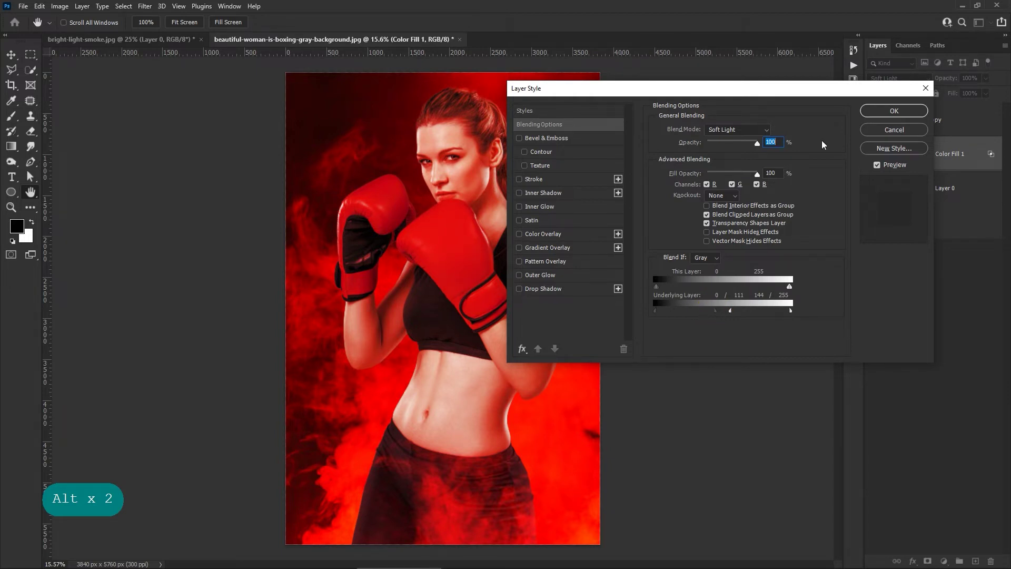
click(894, 111)
Lower the opacity of the red color fill layer to 61%.
click(956, 150)
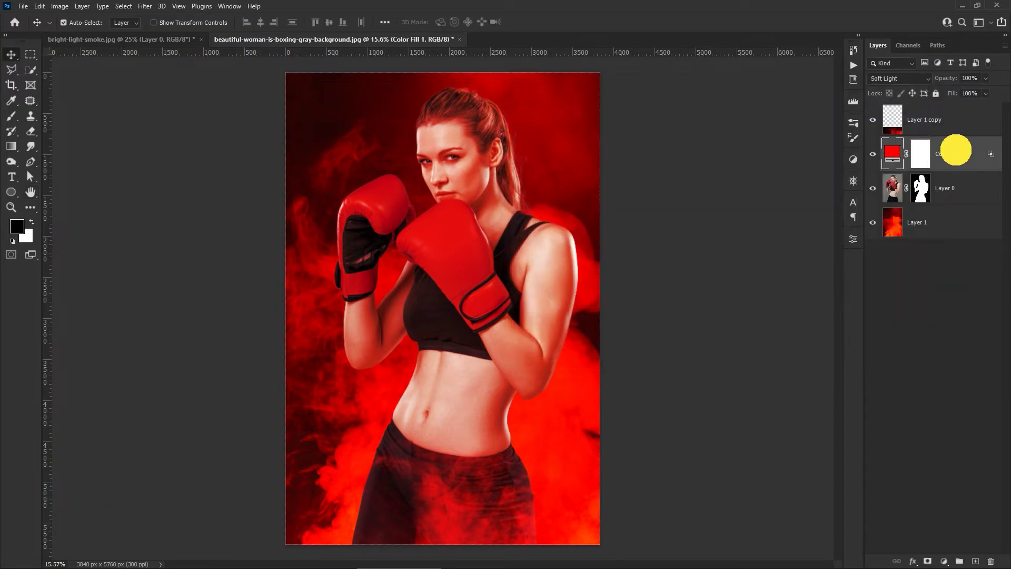
click(985, 79)
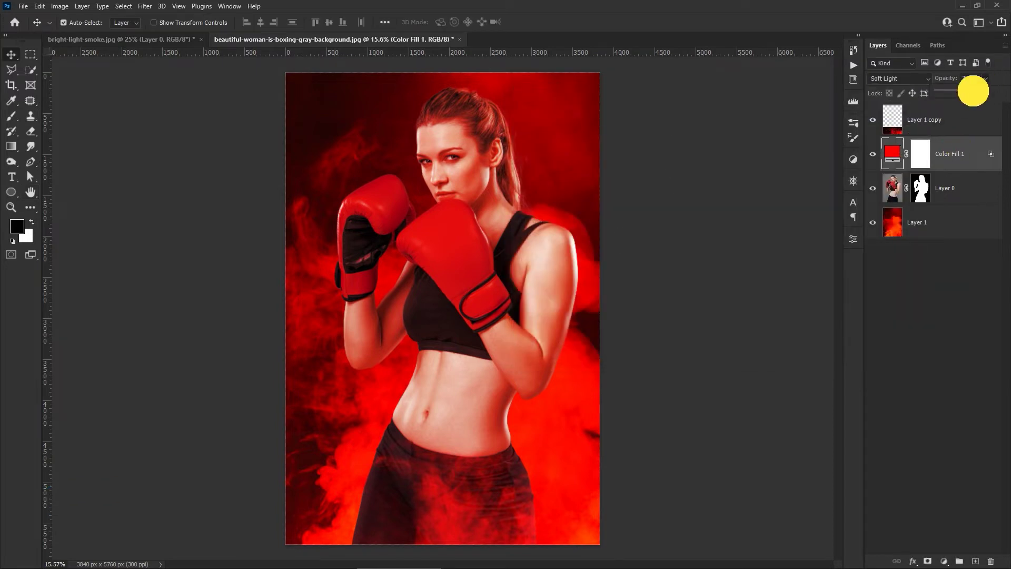
drag(974, 90, 972, 91)
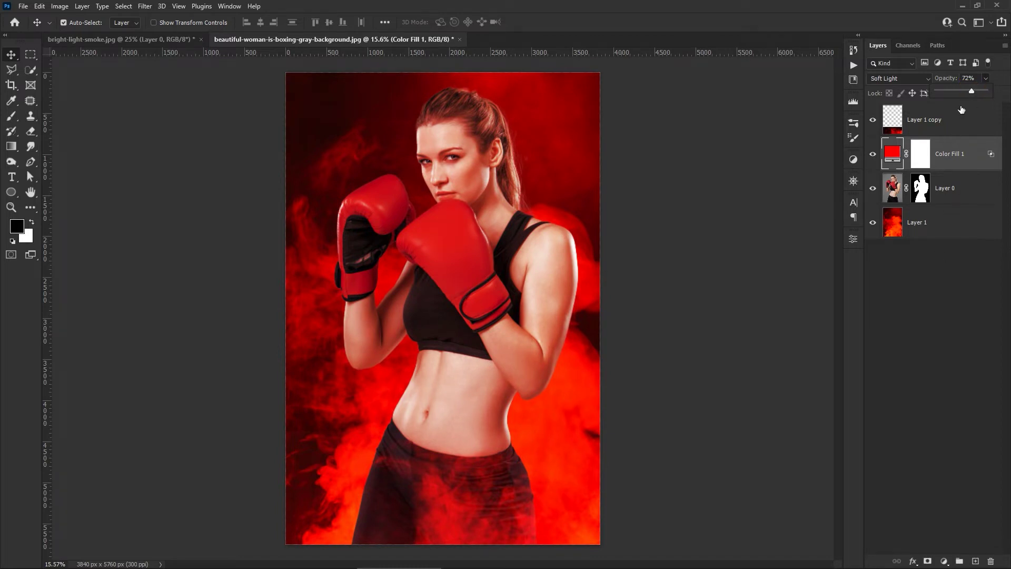
drag(974, 91, 972, 90)
click(967, 89)
drag(966, 89, 965, 88)
click(965, 88)
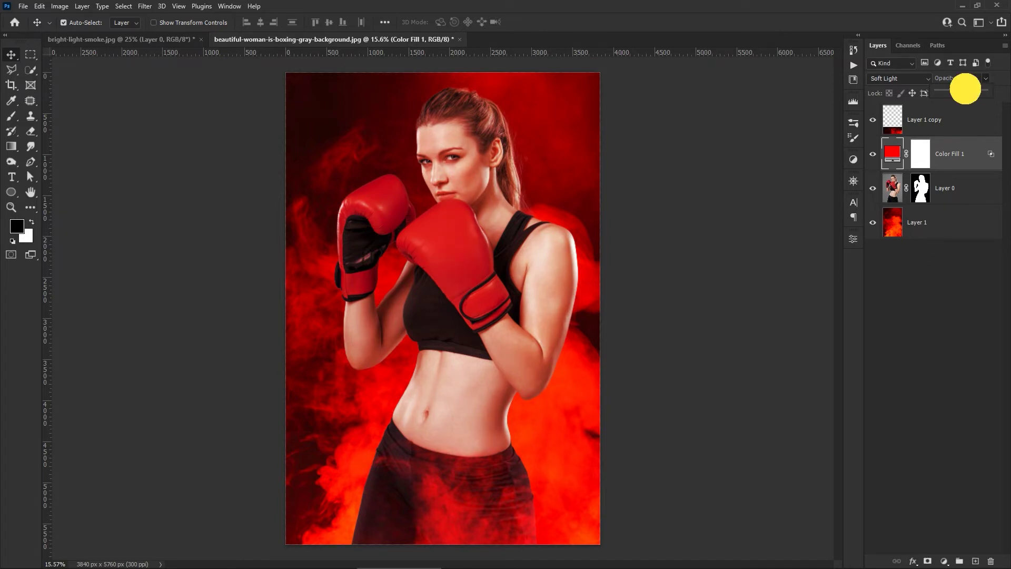
click(931, 288)
Add a Curves adjustment layer above the smoke copy, raising the RGB highlights and lowering the shadows into a gentle S-curve.
click(942, 120)
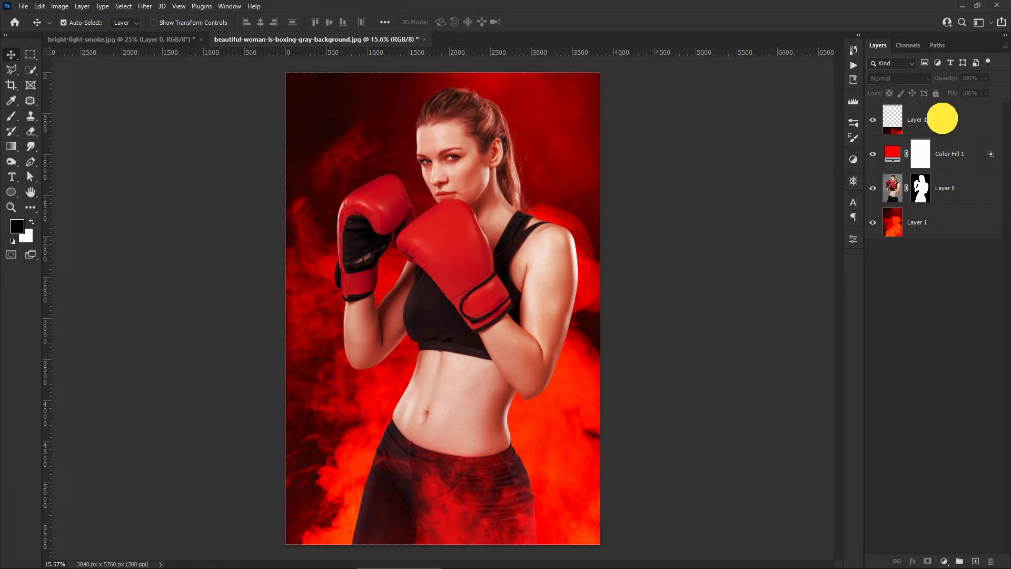
click(944, 561)
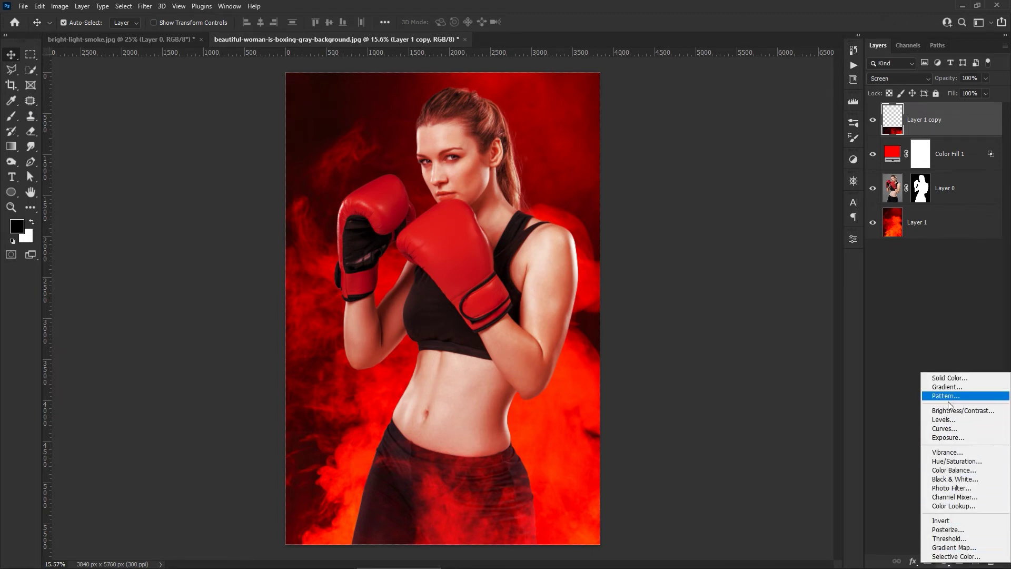
click(948, 429)
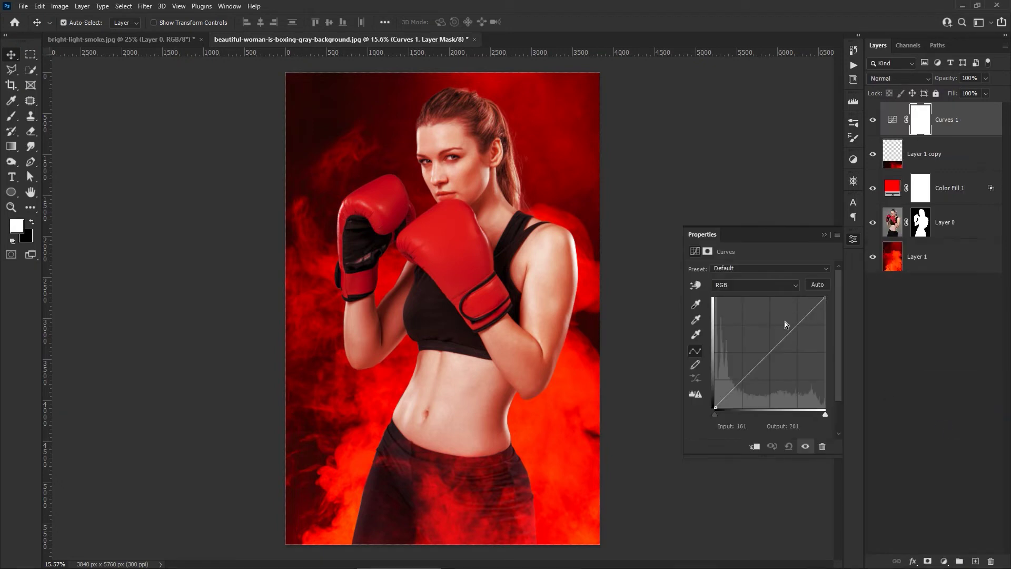
drag(801, 321, 800, 317)
drag(742, 380, 742, 383)
drag(801, 318, 799, 318)
click(824, 235)
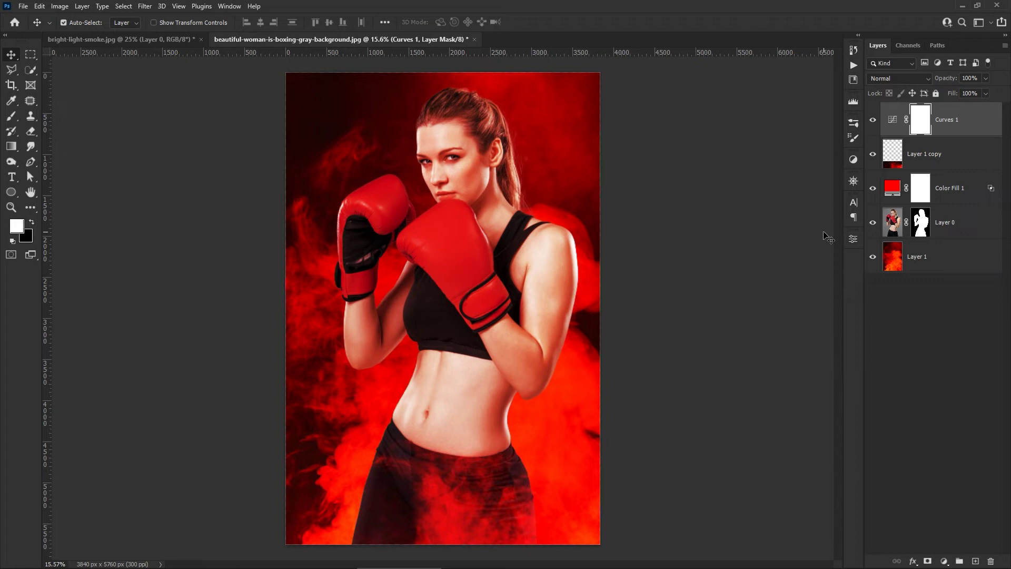
Add a black #000000 solid color fill layer directly above the smoke copy, below the Curves layer.
click(943, 151)
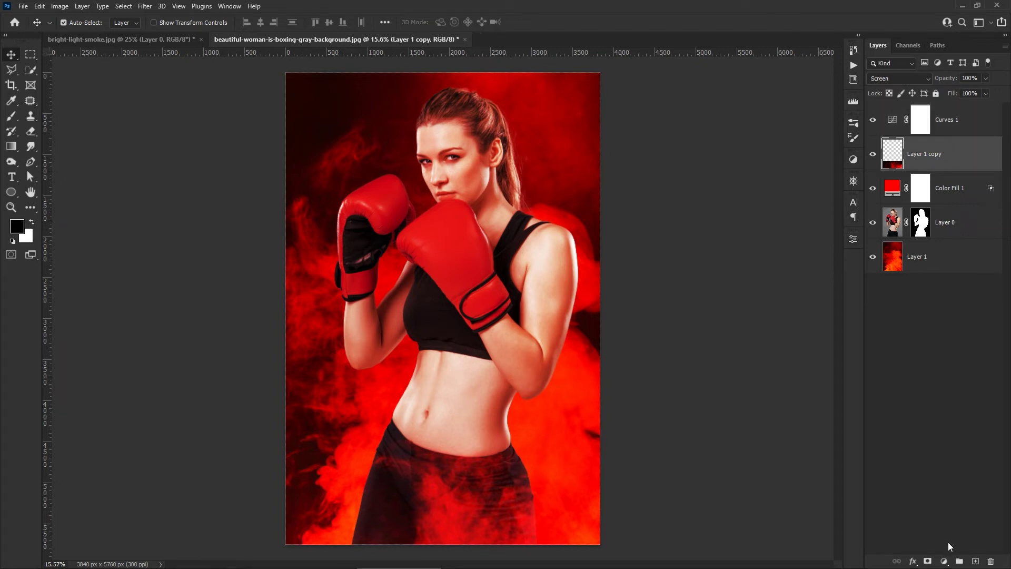
click(945, 561)
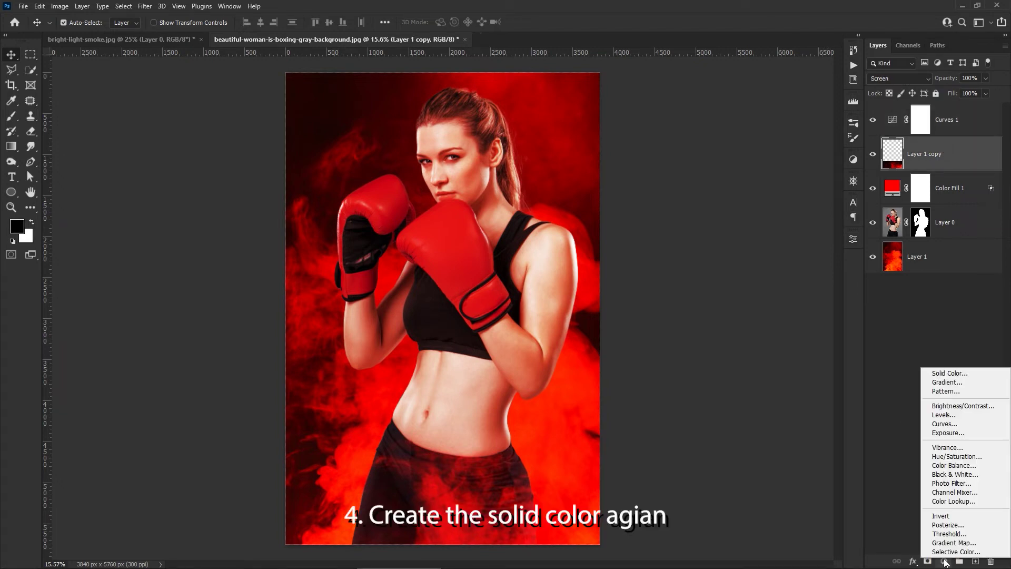
click(940, 374)
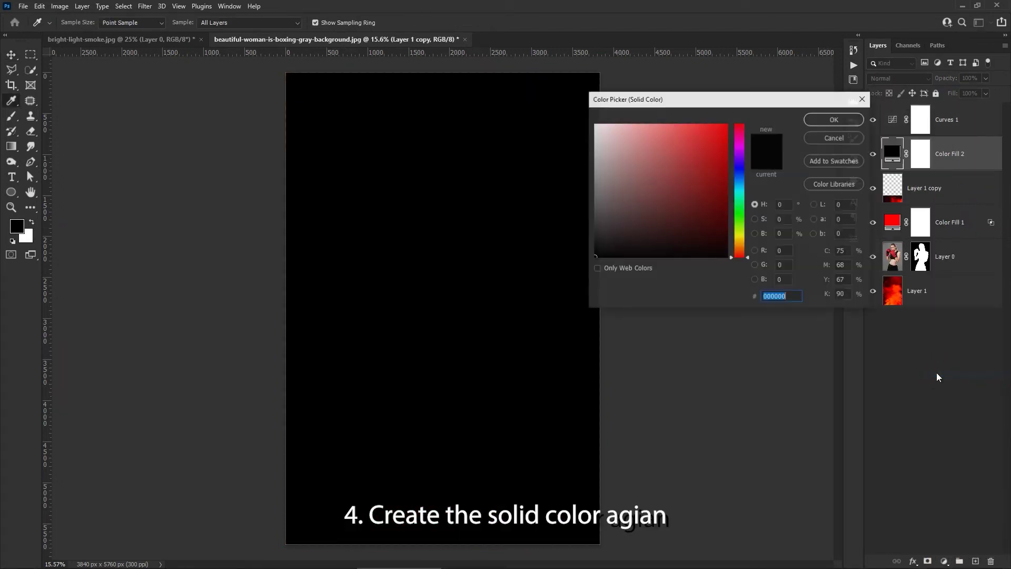
click(816, 124)
Convert the black fill to a smart object and apply Add Noise at 37.64% with Gaussian distribution and Monochromatic on.
click(144, 6)
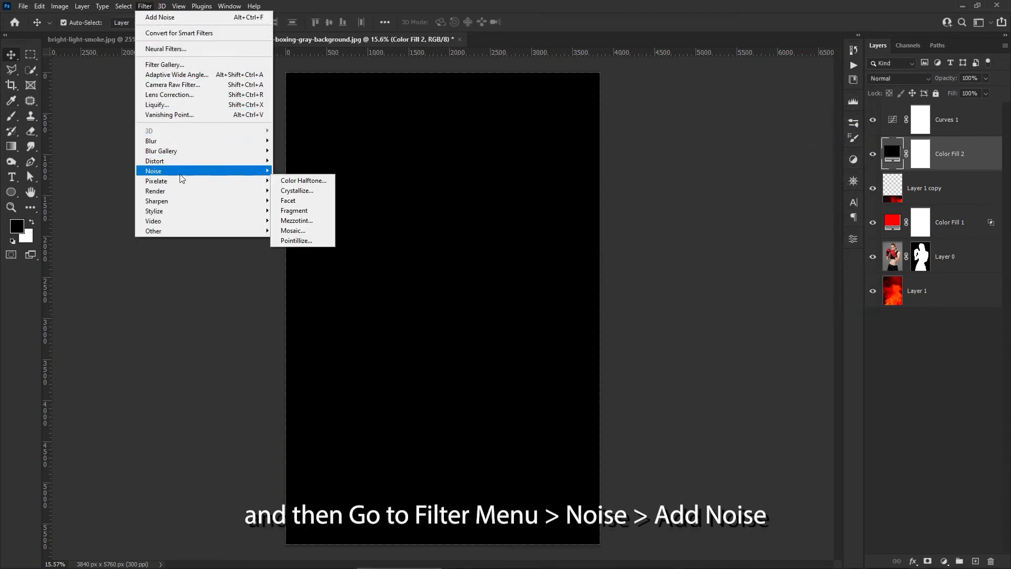
mouse_move(181, 171)
click(274, 171)
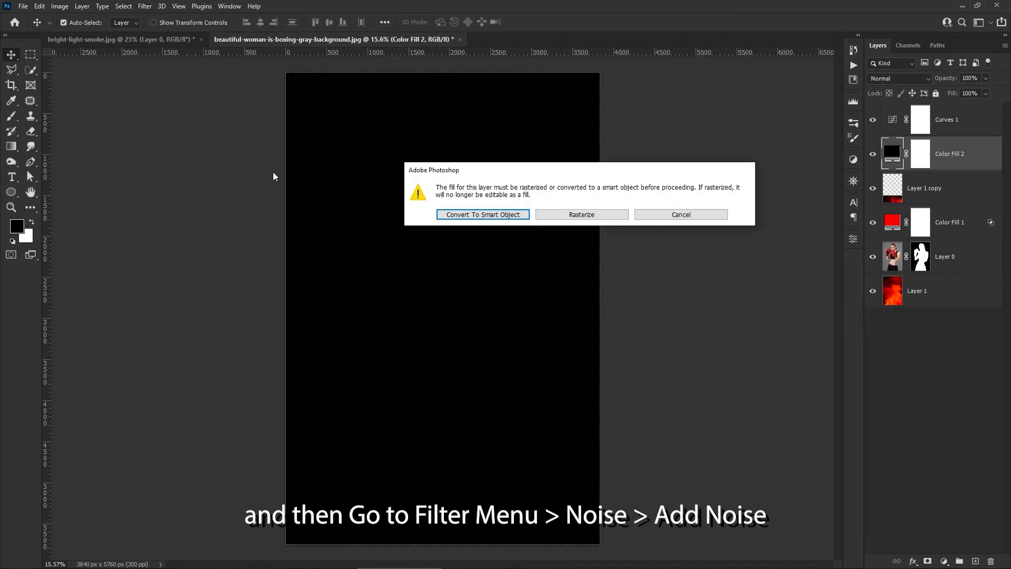
click(456, 215)
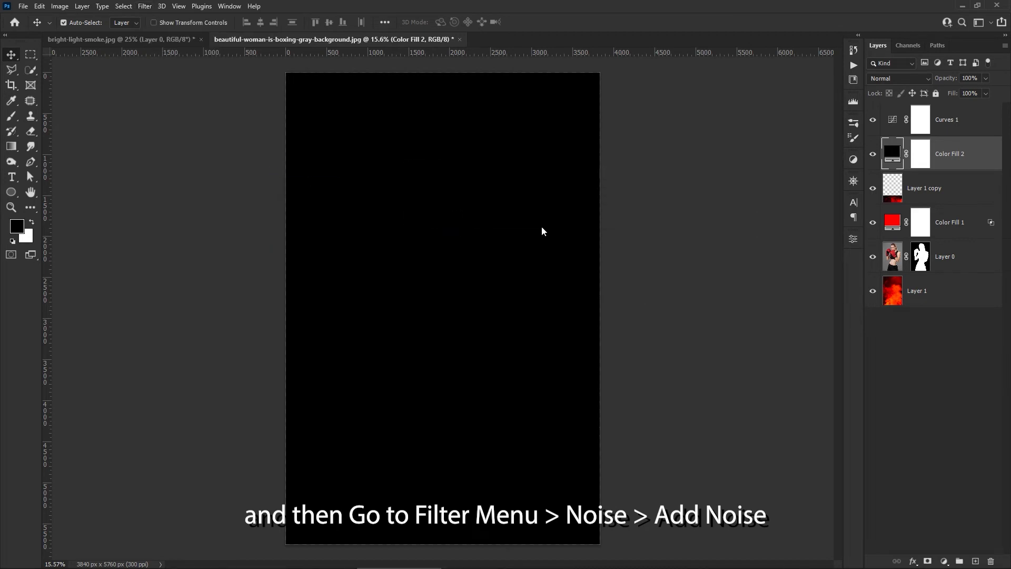
drag(617, 152, 612, 148)
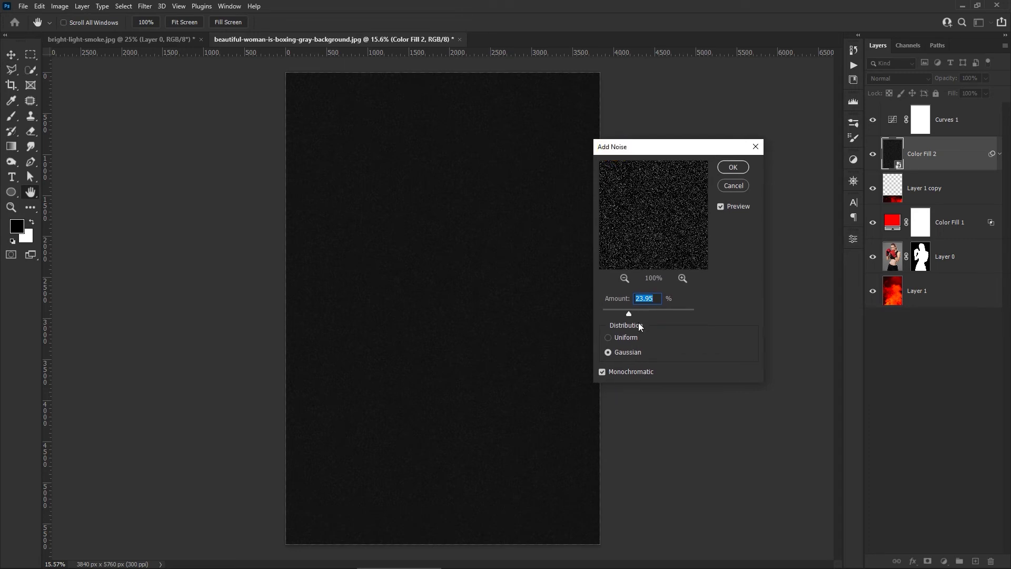
drag(628, 313, 634, 313)
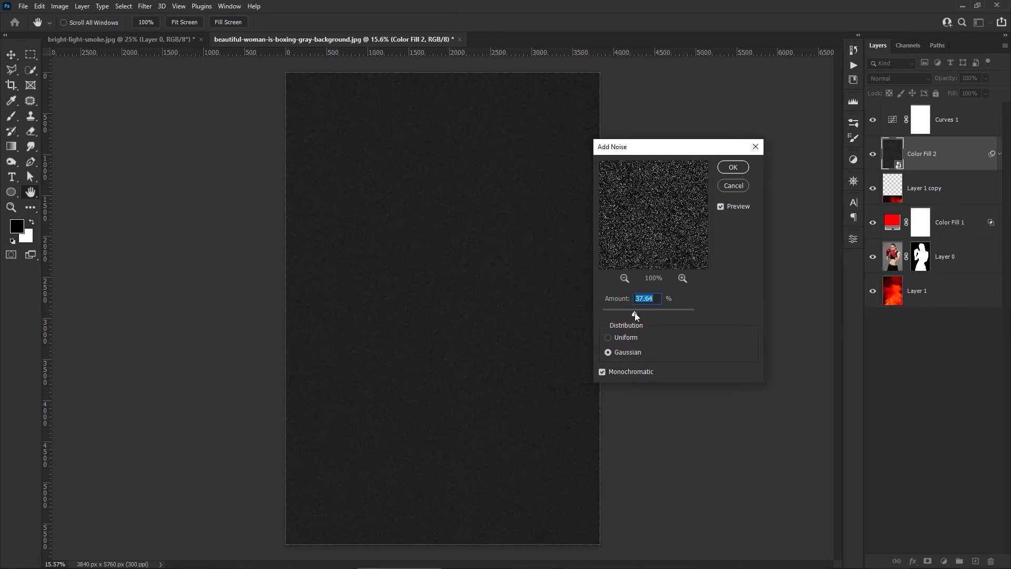
click(635, 313)
click(724, 168)
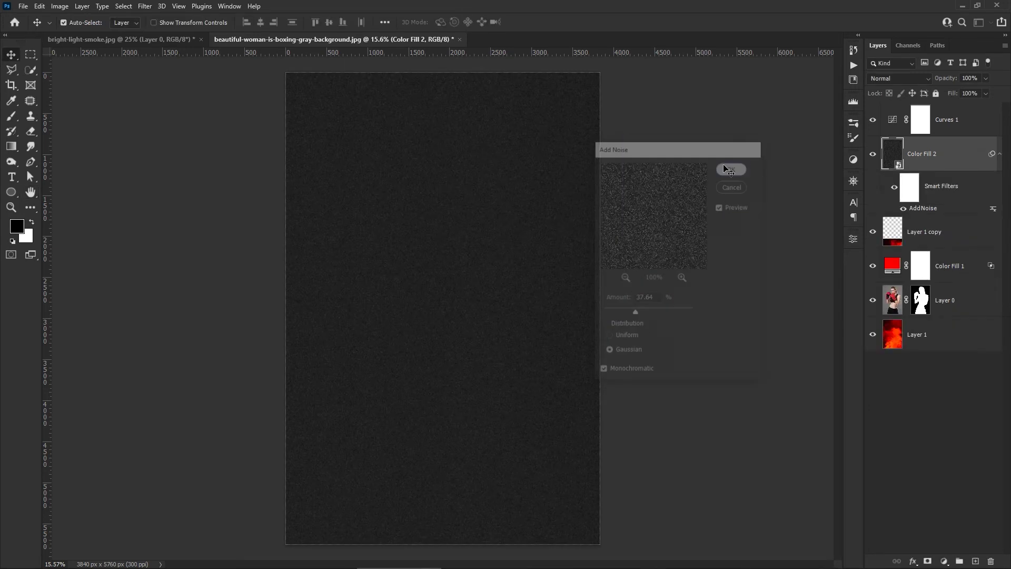
Set the noise layer's blend mode to Lighten and its opacity to 46%.
click(902, 79)
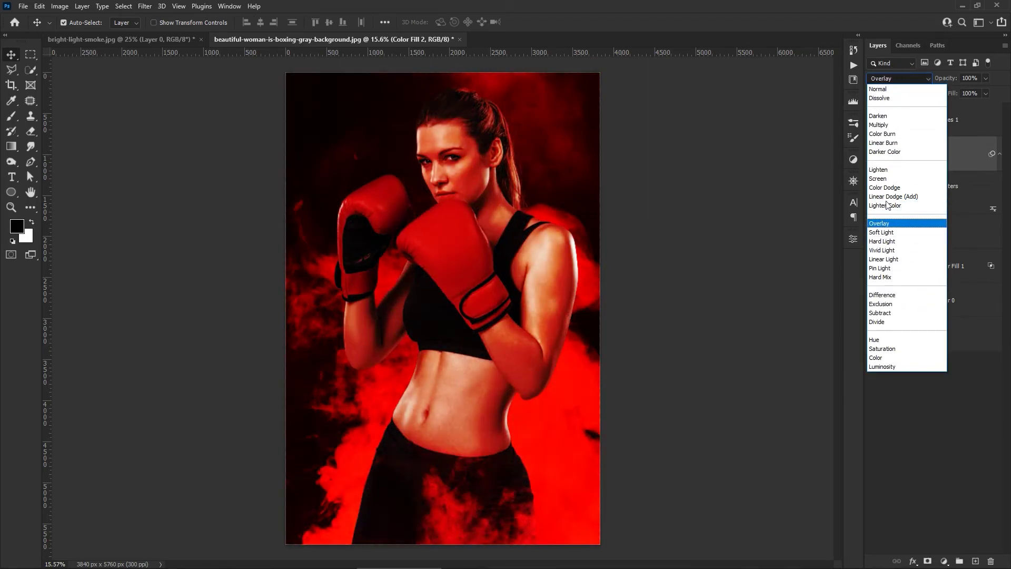
click(887, 171)
click(986, 78)
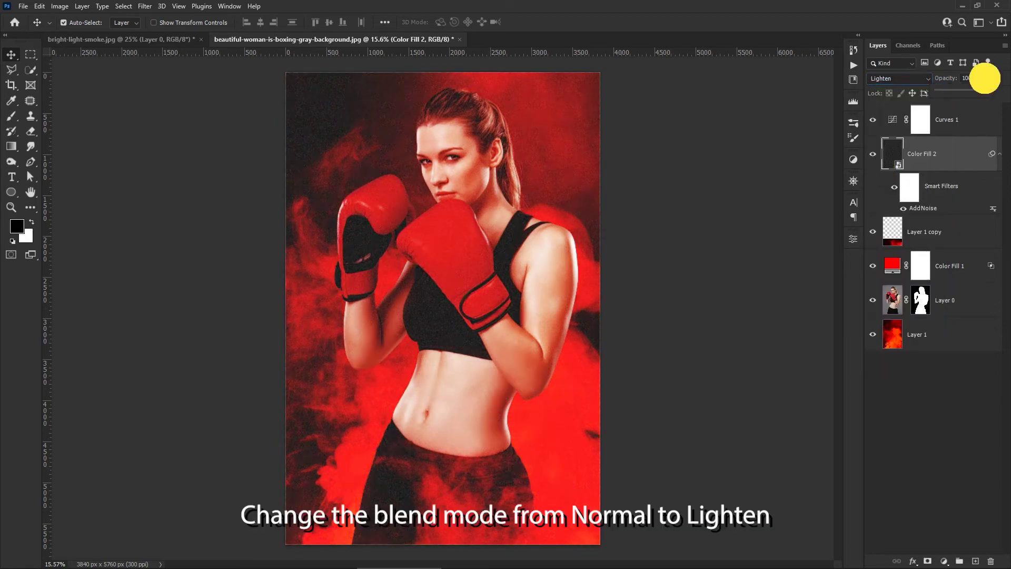
drag(986, 91, 959, 91)
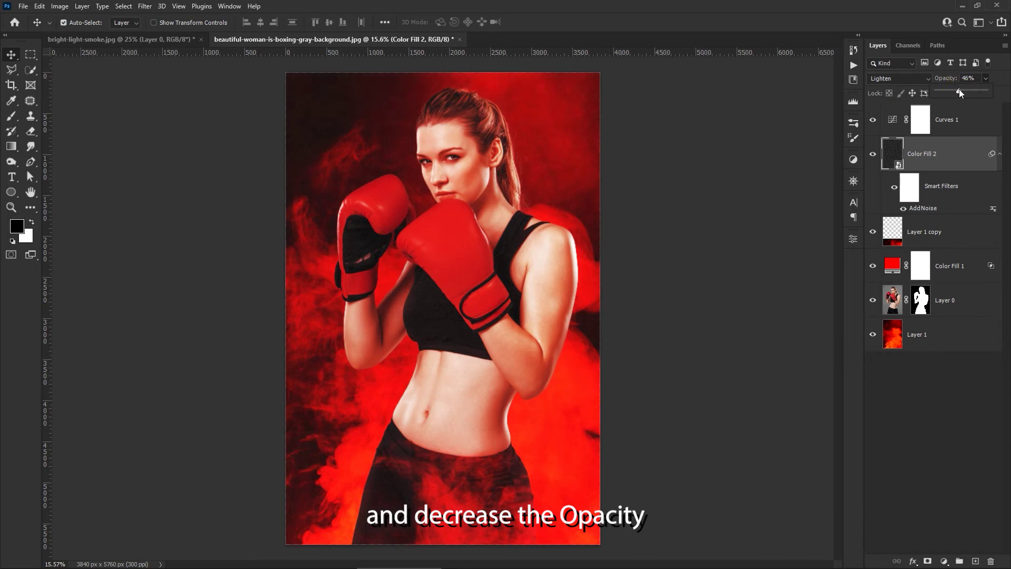
Reduce the red color fill layer's opacity to 51%.
click(937, 234)
click(948, 269)
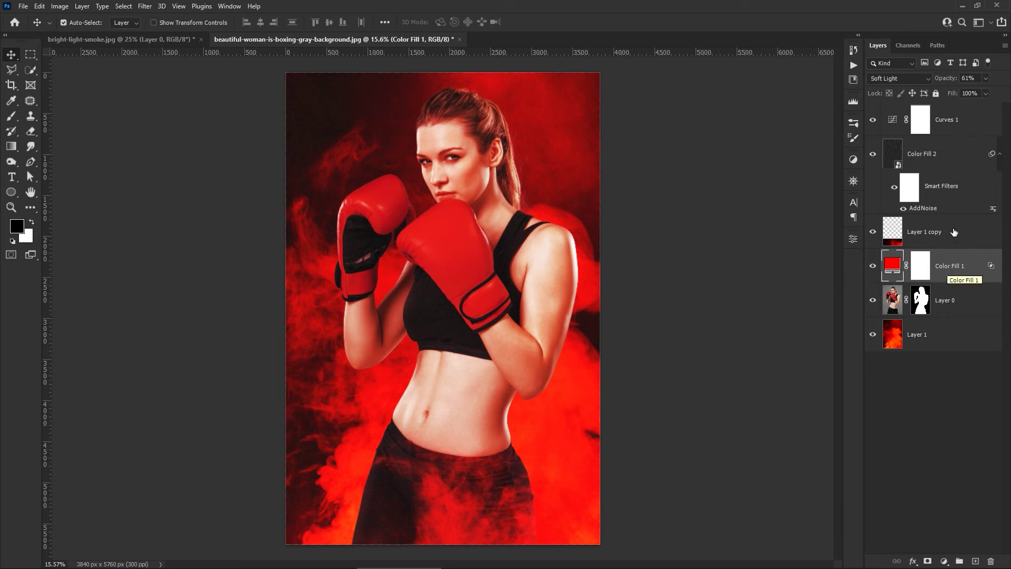
click(985, 77)
drag(984, 91, 979, 90)
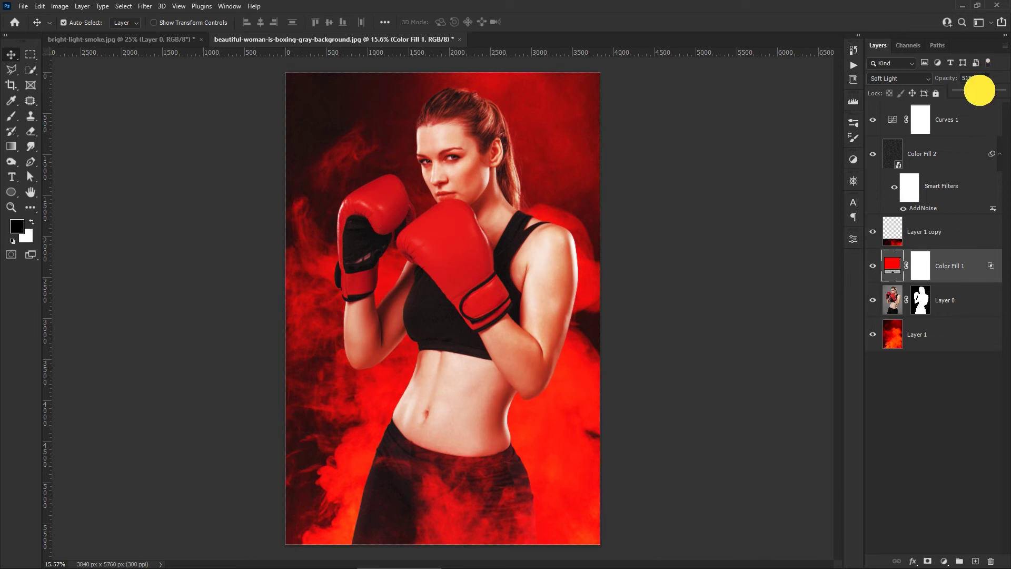
Refine the top Curves layer's RGB curve with highlights at input 192, output 213 and shadows at input 65, output 51.
click(959, 126)
click(892, 121)
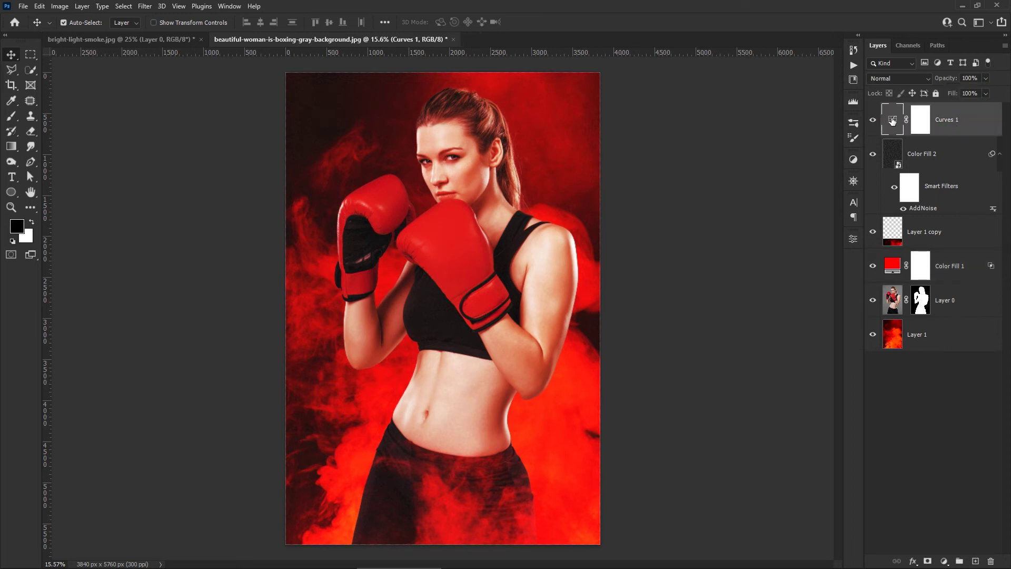
click(853, 239)
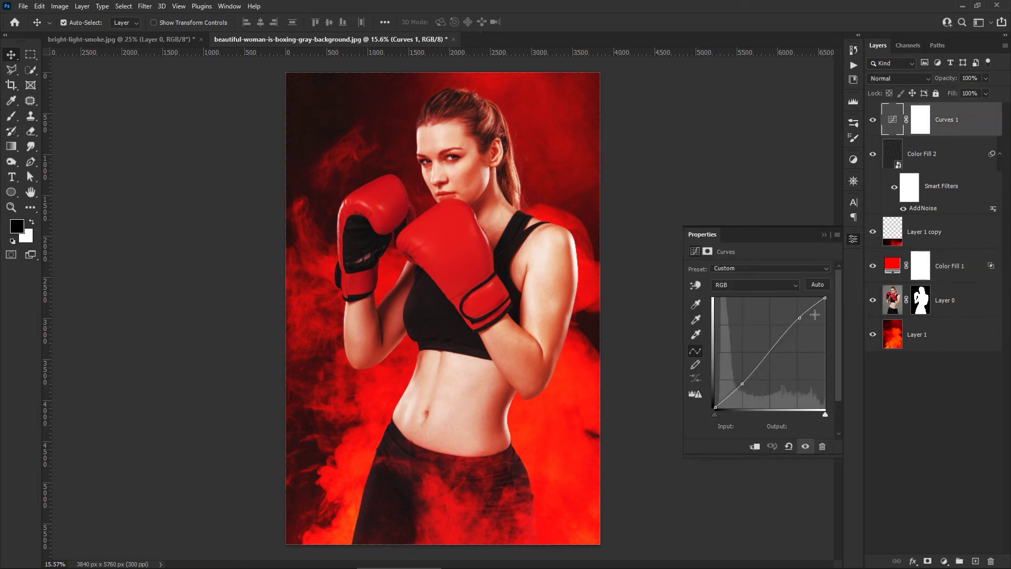
drag(801, 320, 799, 317)
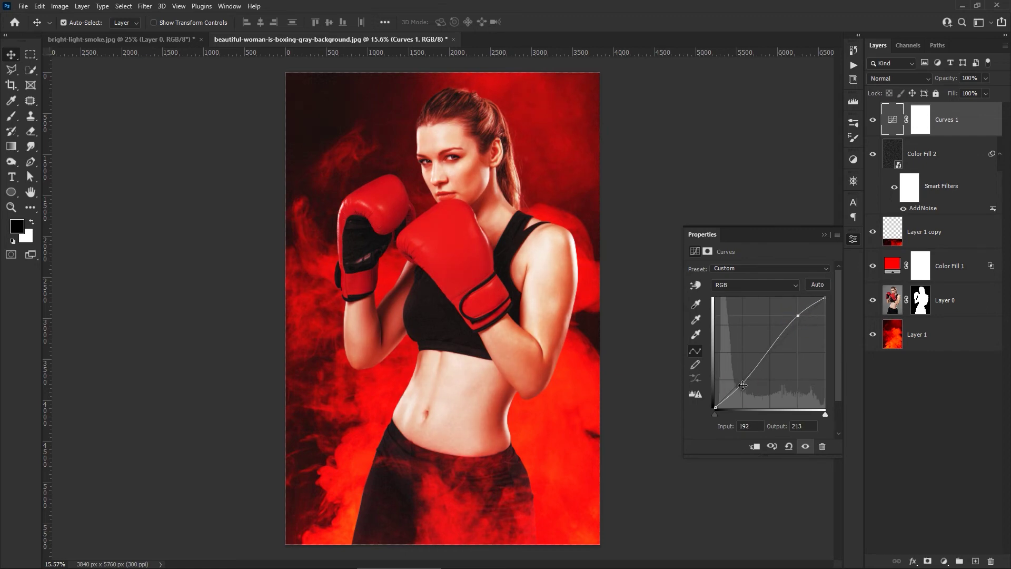
drag(743, 385, 743, 383)
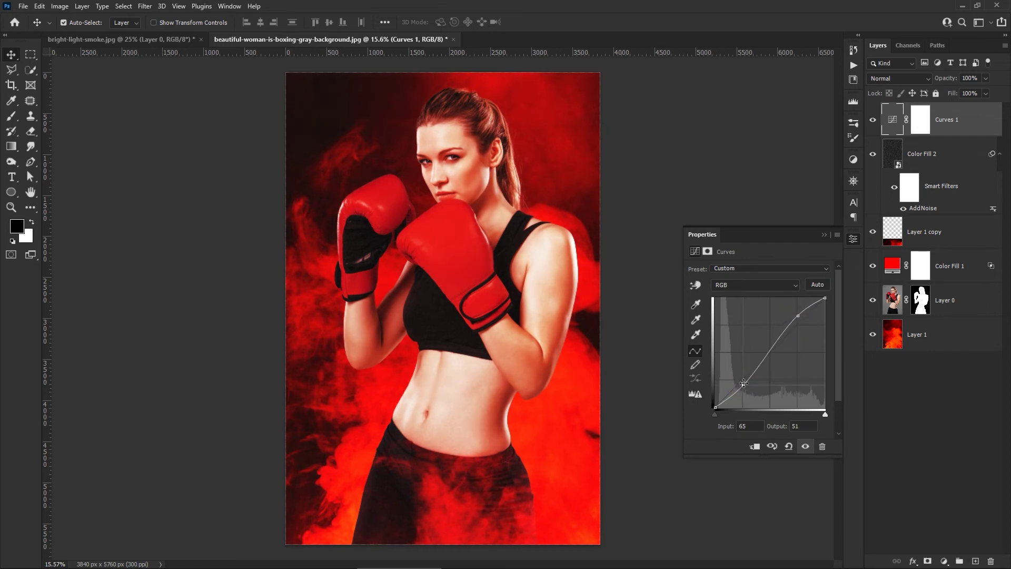
click(823, 233)
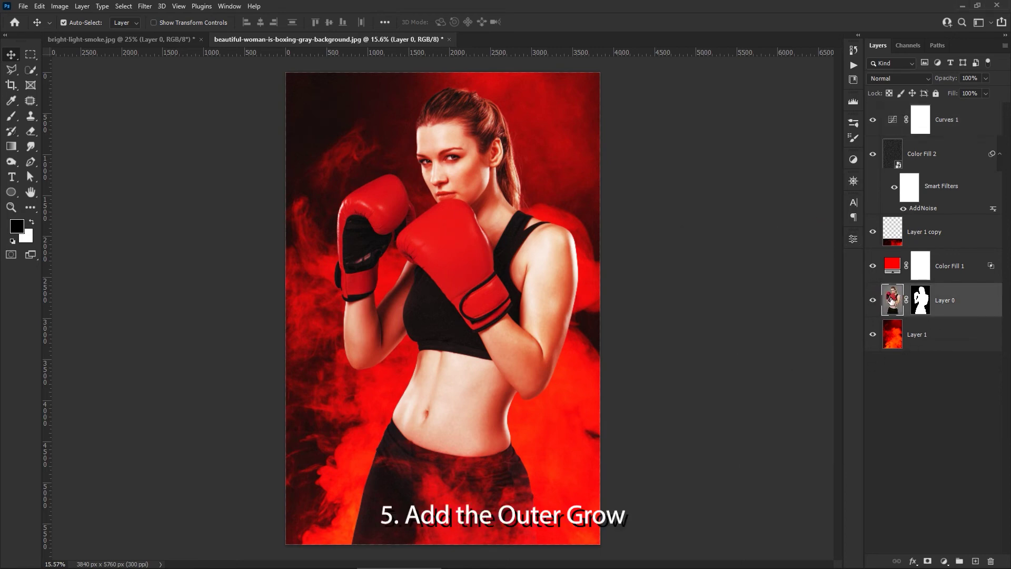
Add an Outer Glow effect to the woman layer and set the glow color to red.
click(890, 299)
click(919, 559)
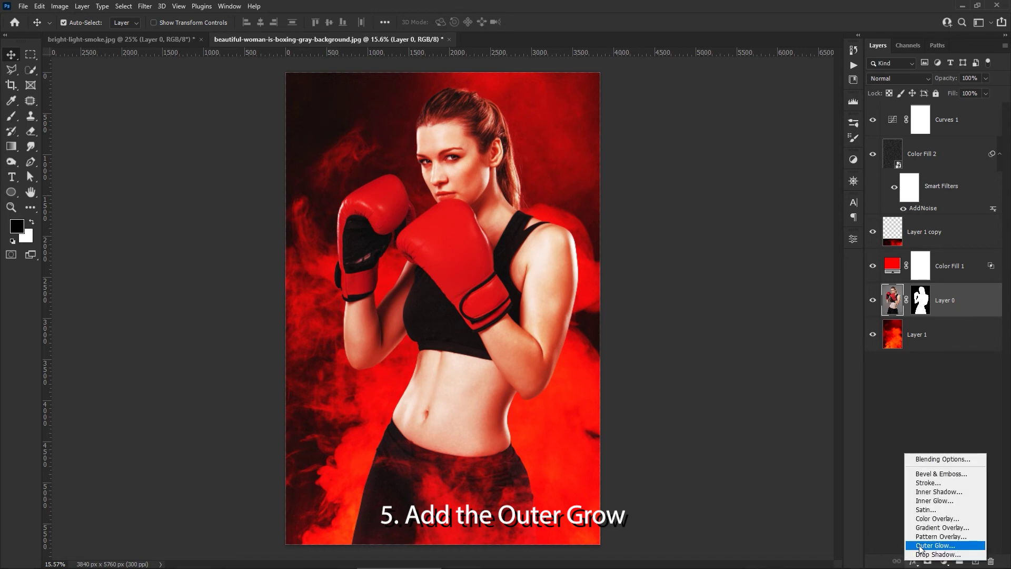
click(920, 546)
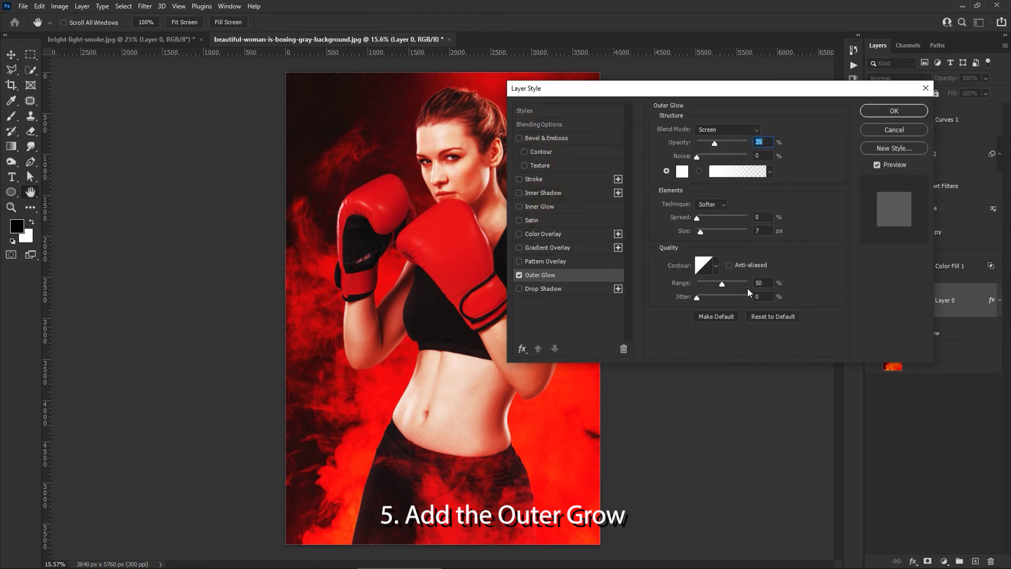
click(682, 171)
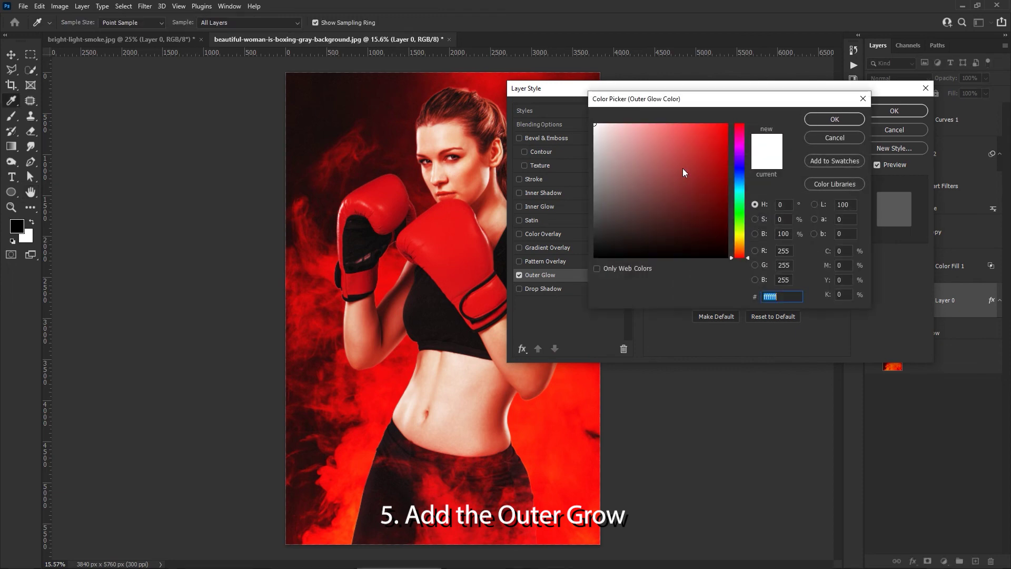
drag(714, 129, 734, 118)
click(835, 119)
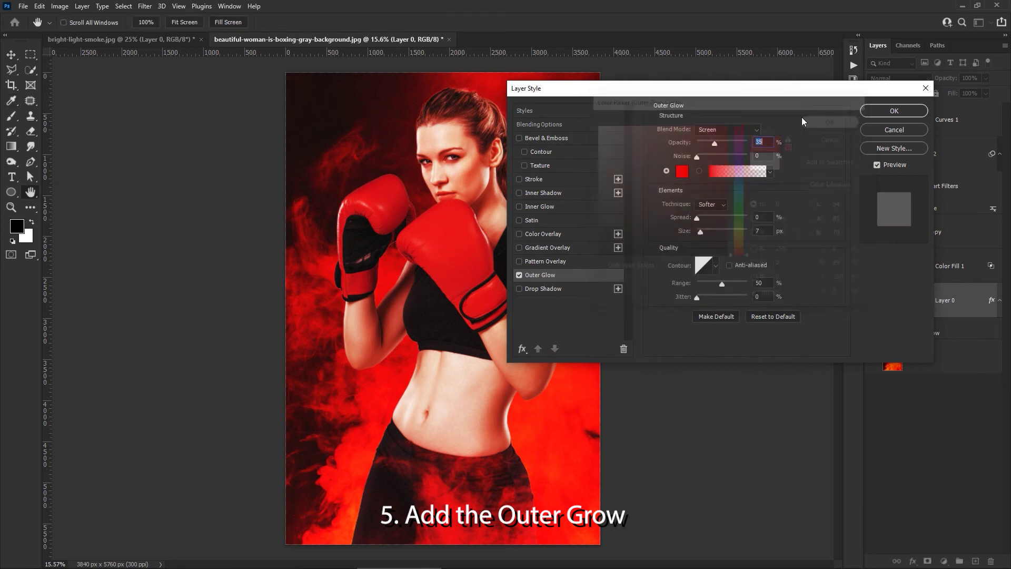
Set the outer glow to 33% opacity, 250 px size, 36% range and 18% jitter, and apply the layer style.
drag(700, 230, 722, 229)
mouse_move(715, 143)
mouse_down()
mouse_move(734, 140)
mouse_move(724, 142)
mouse_up()
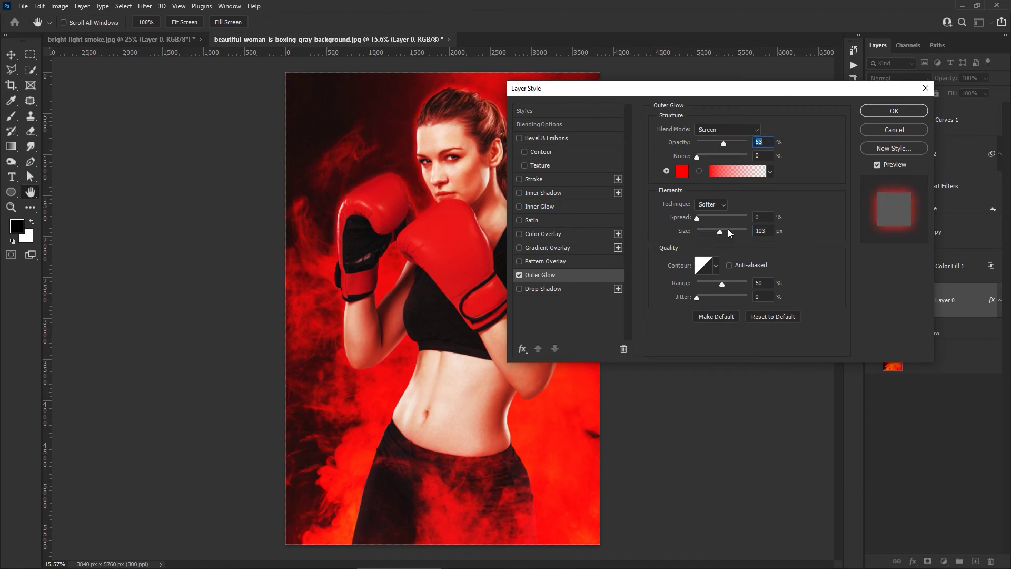
mouse_move(720, 233)
mouse_down()
mouse_move(736, 230)
mouse_move(691, 217)
mouse_move(739, 231)
mouse_up()
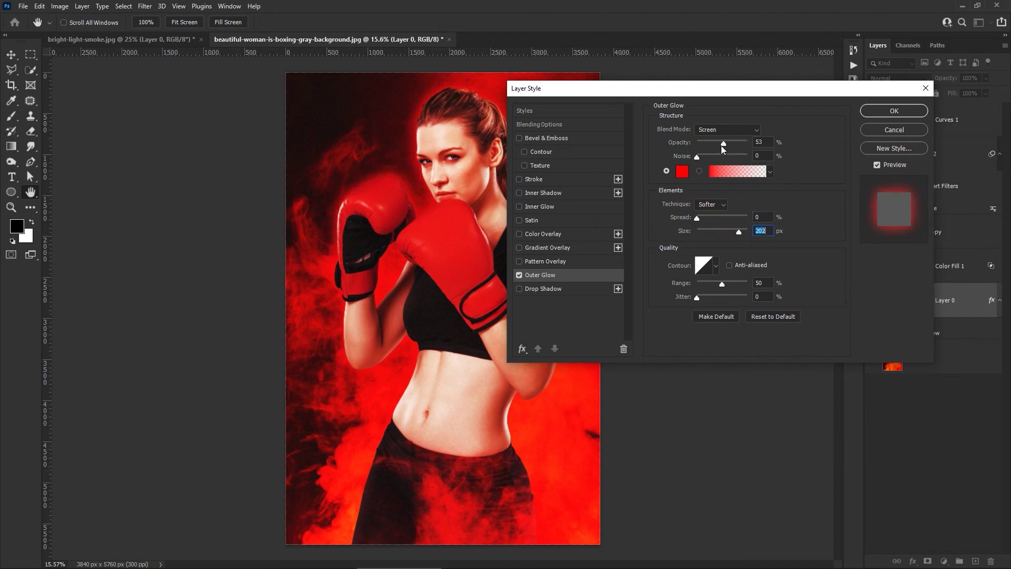
drag(723, 143, 714, 142)
mouse_move(745, 230)
mouse_down()
mouse_move(745, 254)
mouse_move(706, 296)
mouse_move(713, 282)
mouse_move(704, 282)
mouse_move(715, 282)
mouse_up()
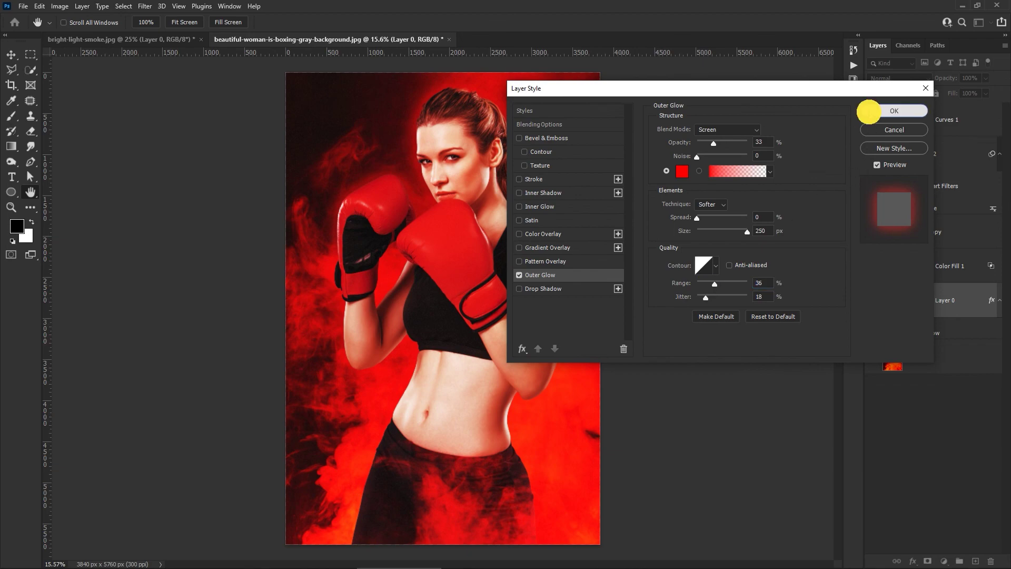
click(866, 110)
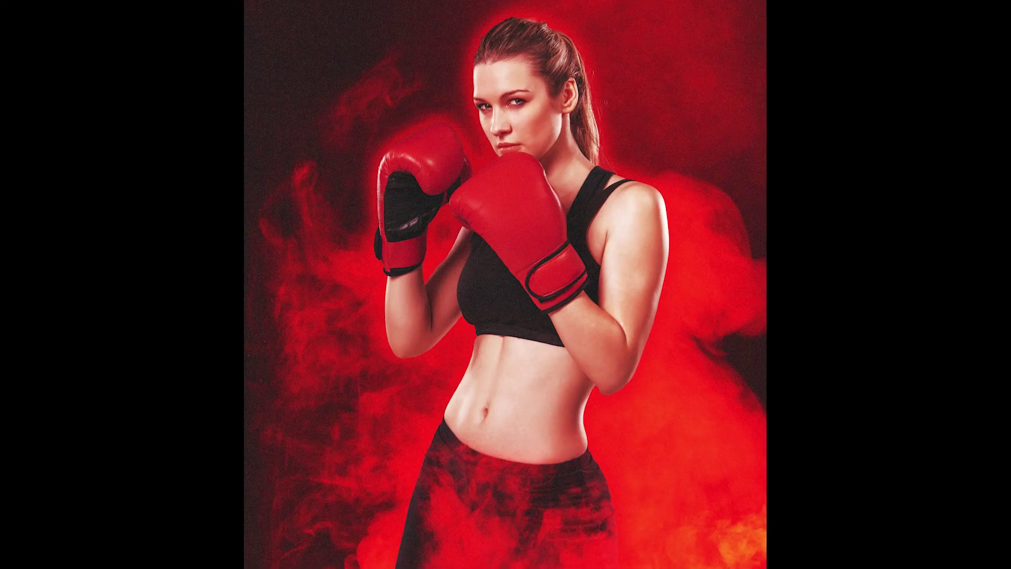